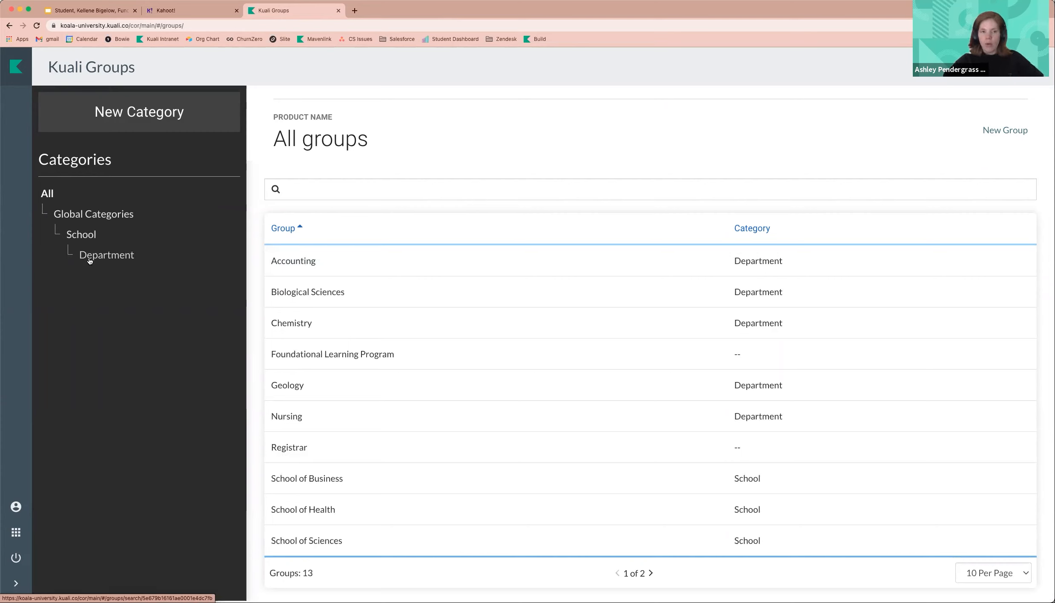
- Open the School category's details and review its roles, fields, hierarchy and history
{"action": "left_click", "coordinate": [76, 234]}
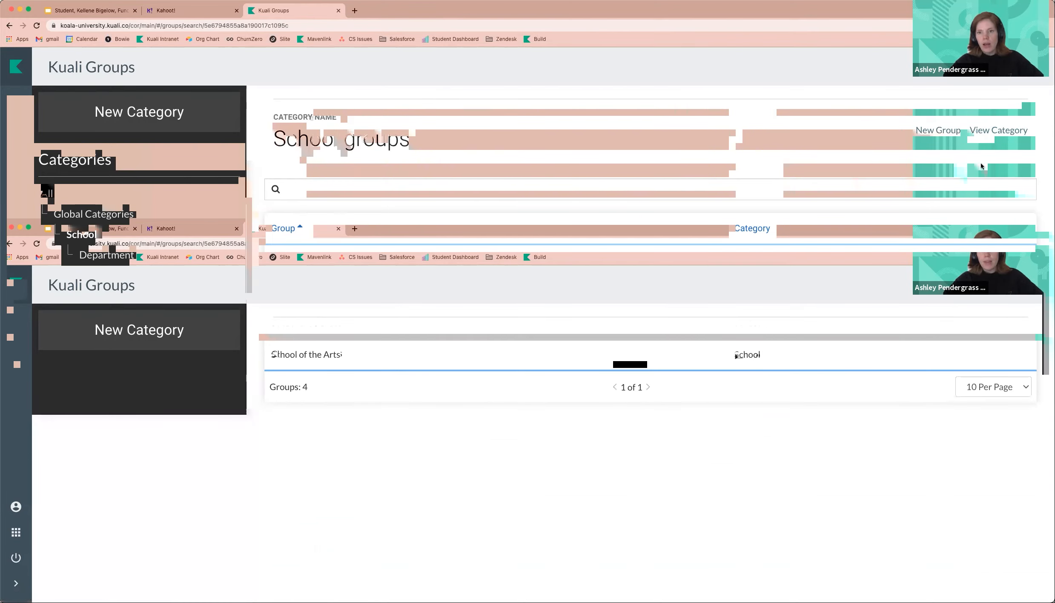
{"action": "left_click", "coordinate": [998, 130]}
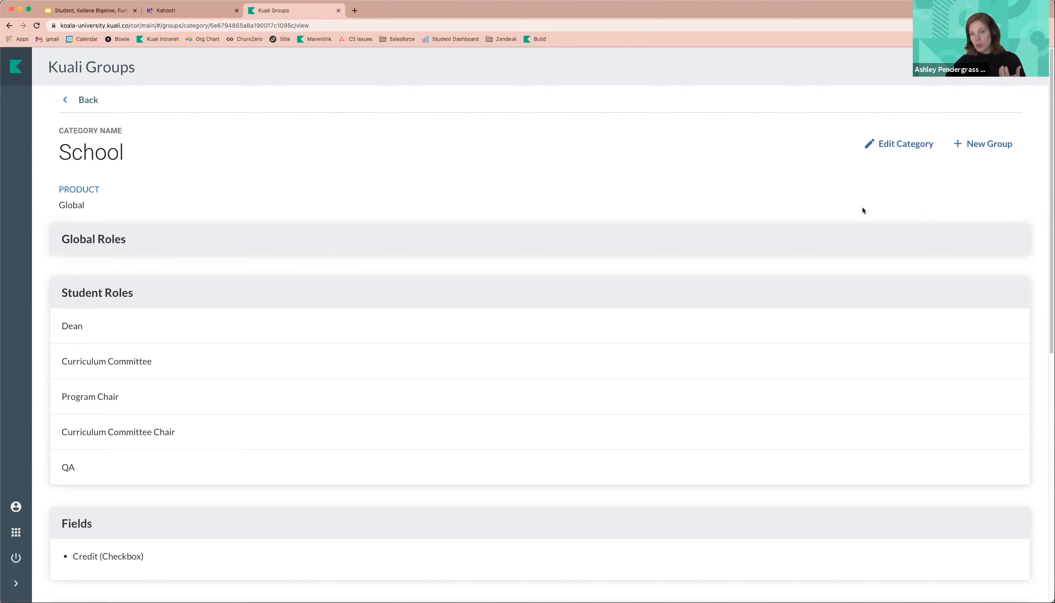
{"action": "scroll", "coordinate": [863, 209], "scroll_direction": "down", "scroll_amount": 1}
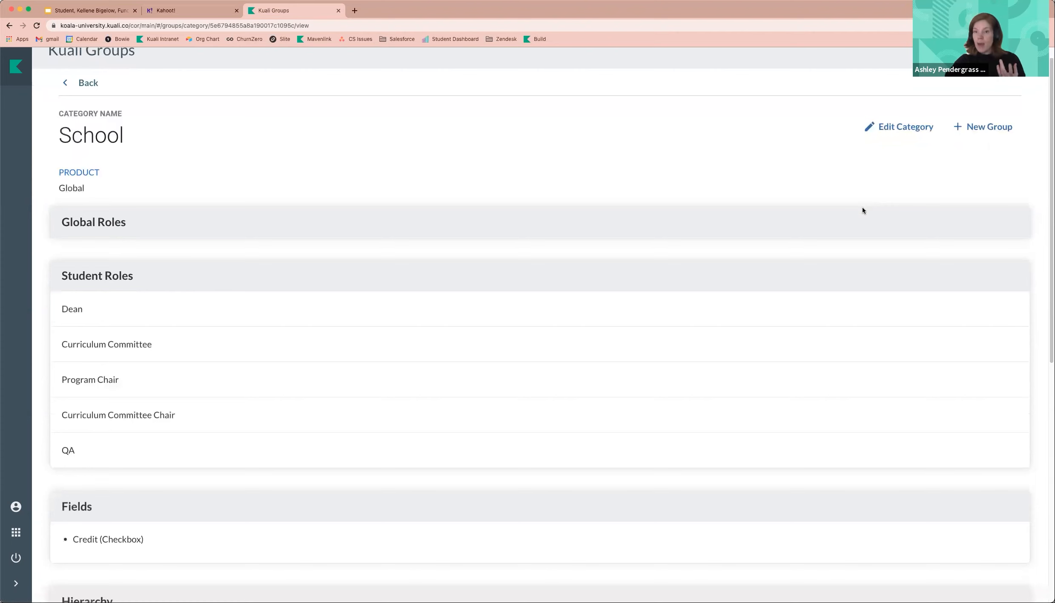
{"action": "scroll", "coordinate": [862, 211], "scroll_direction": "down", "scroll_amount": 5}
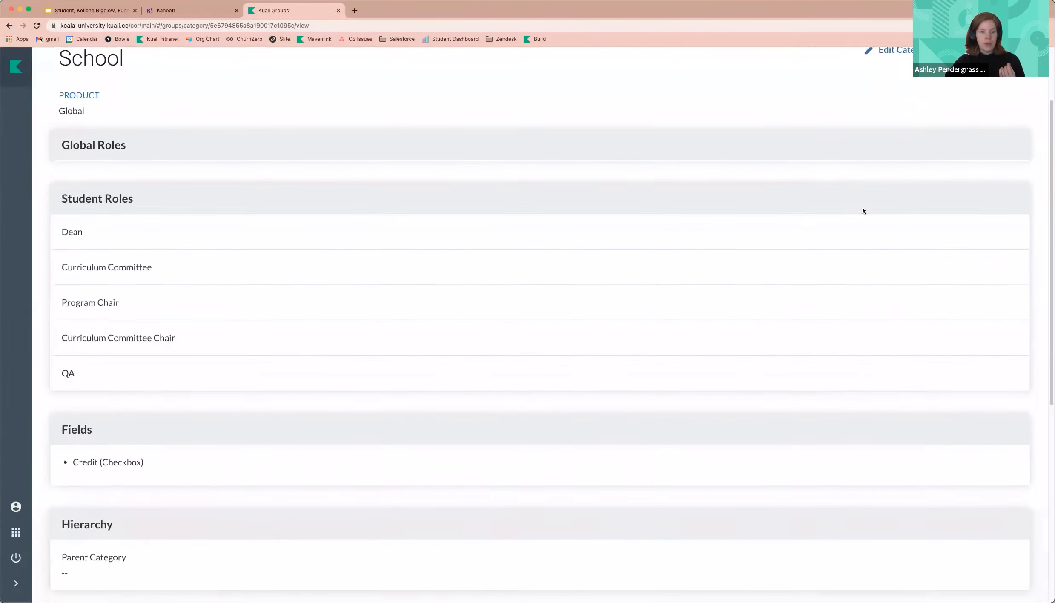
{"action": "scroll", "coordinate": [862, 211], "scroll_direction": "down", "scroll_amount": 6}
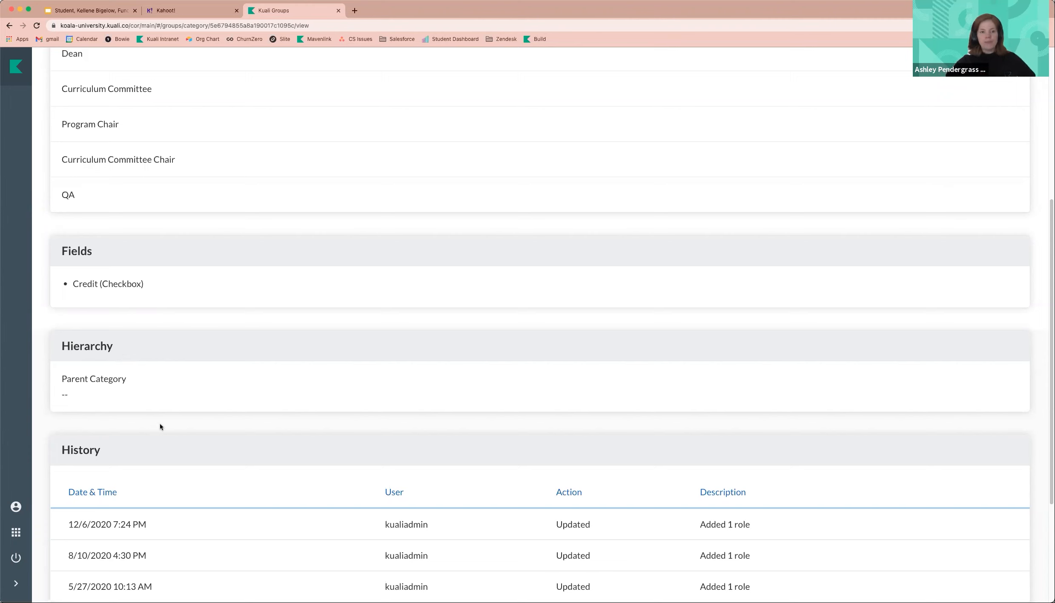
{"action": "scroll", "coordinate": [161, 419], "scroll_direction": "down", "scroll_amount": 5}
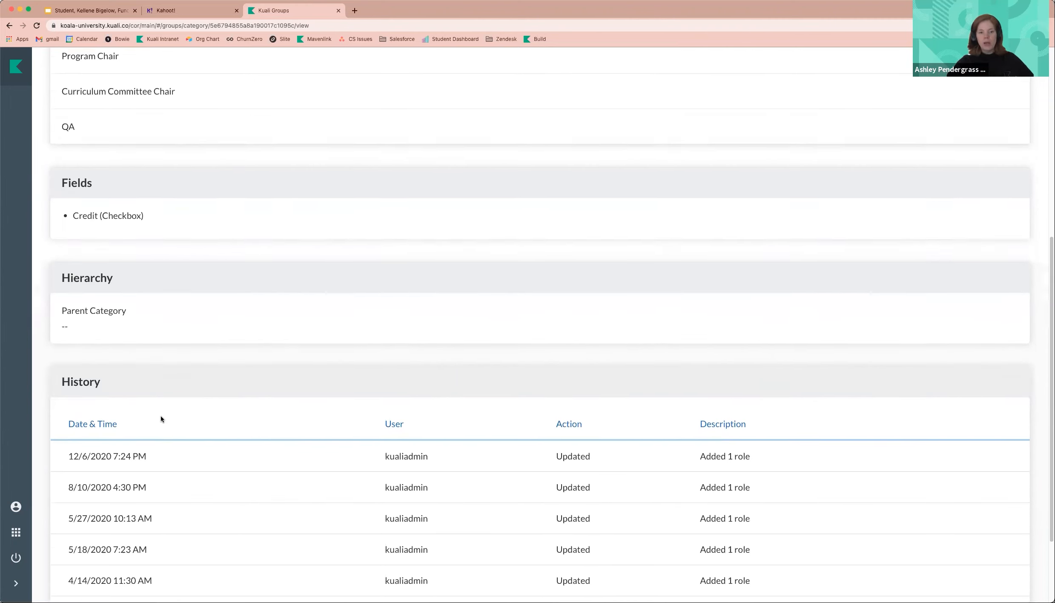
{"action": "scroll", "coordinate": [161, 415], "scroll_direction": "down", "scroll_amount": 2}
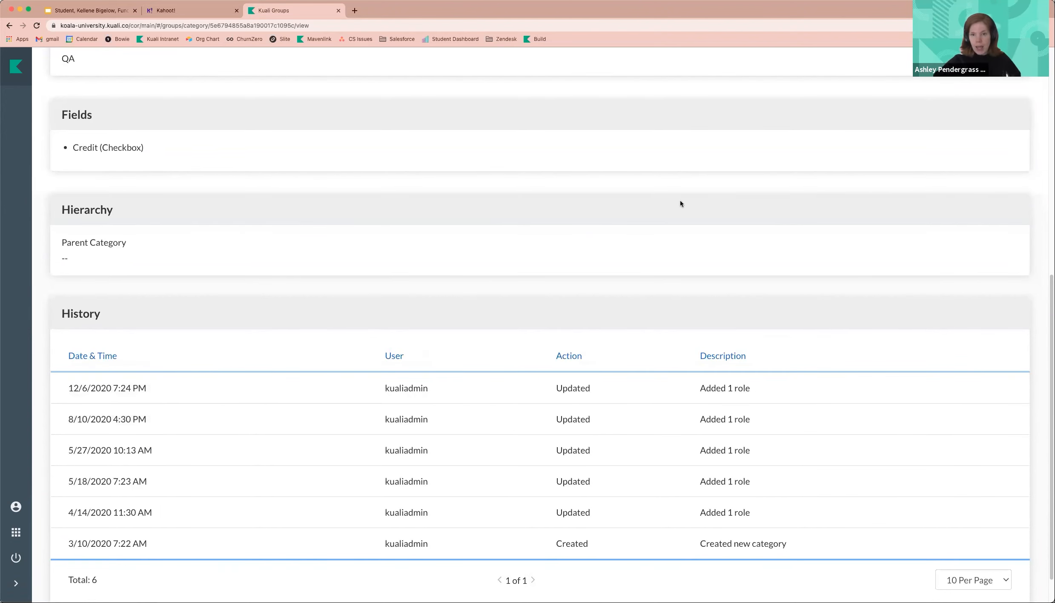
{"action": "scroll", "coordinate": [786, 181], "scroll_direction": "up", "scroll_amount": 10}
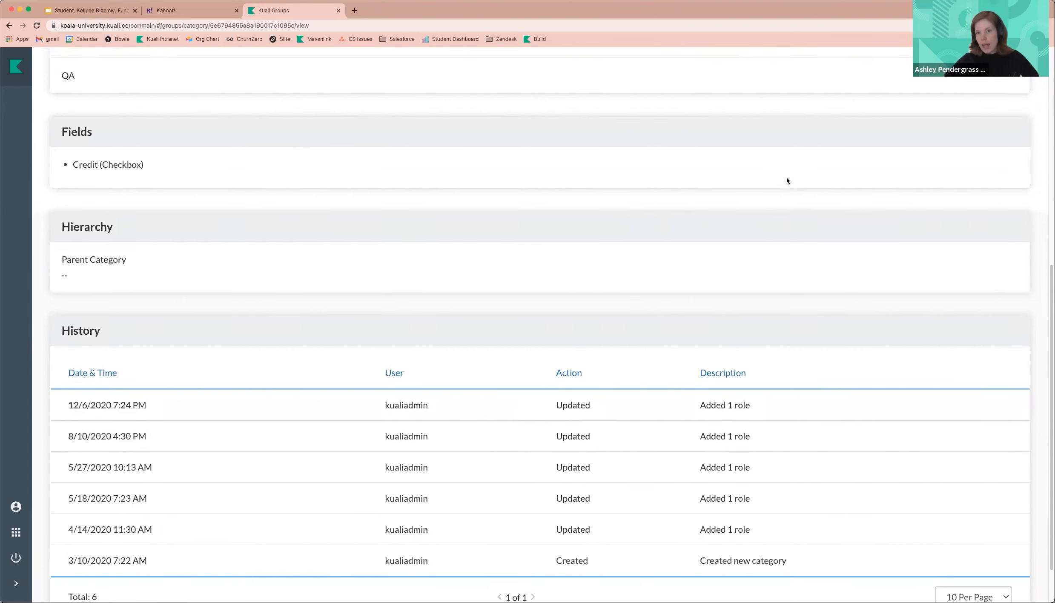
{"action": "scroll", "coordinate": [787, 181], "scroll_direction": "up", "scroll_amount": 8}
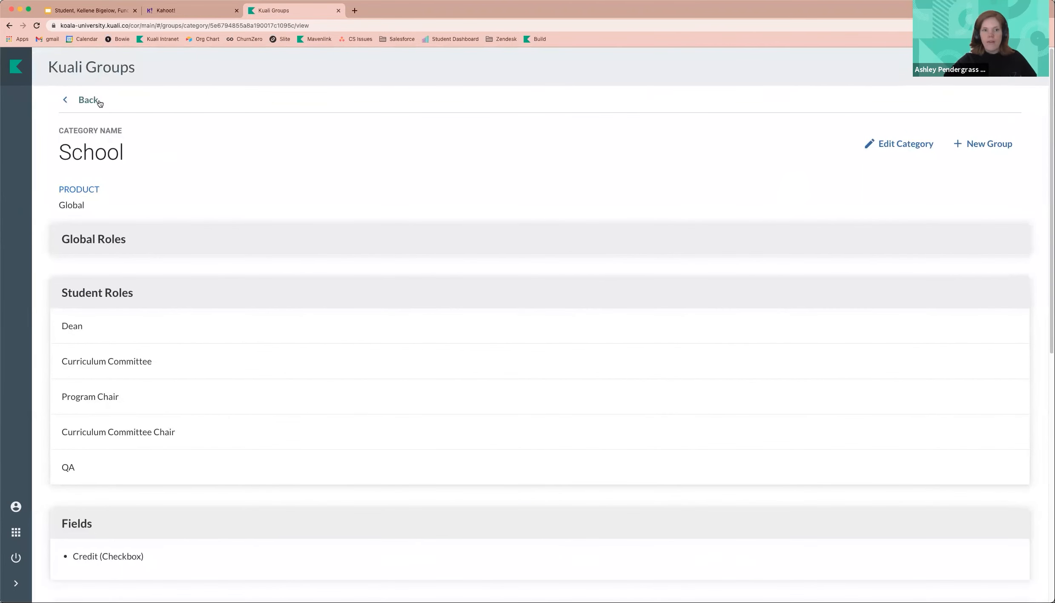
- Open the School of Business group within the School category, then return to the list of all groups
{"action": "left_click", "coordinate": [89, 100]}
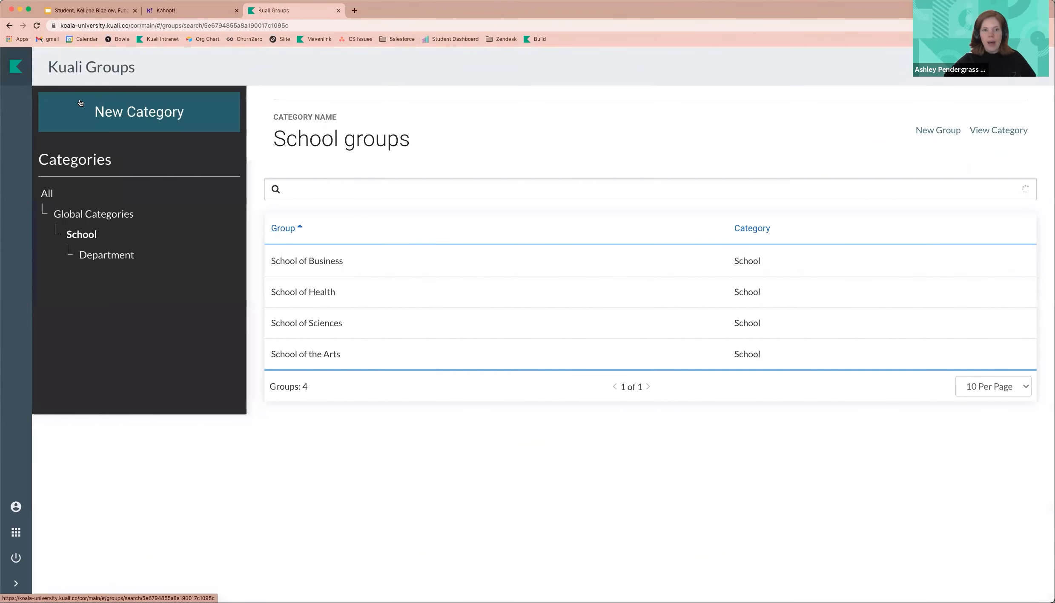
{"action": "left_click", "coordinate": [328, 263]}
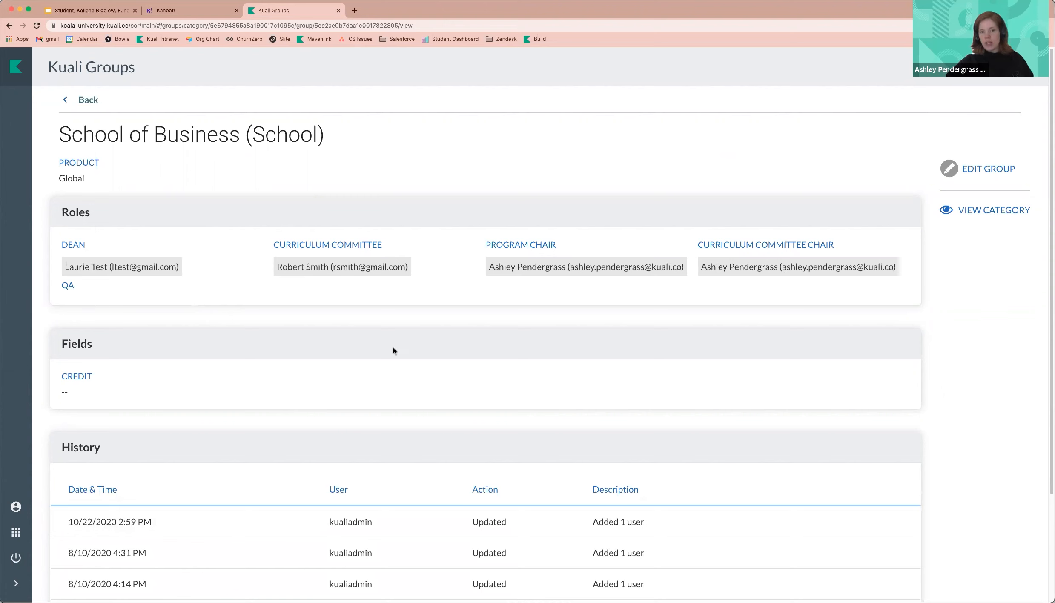
{"action": "left_click", "coordinate": [92, 99]}
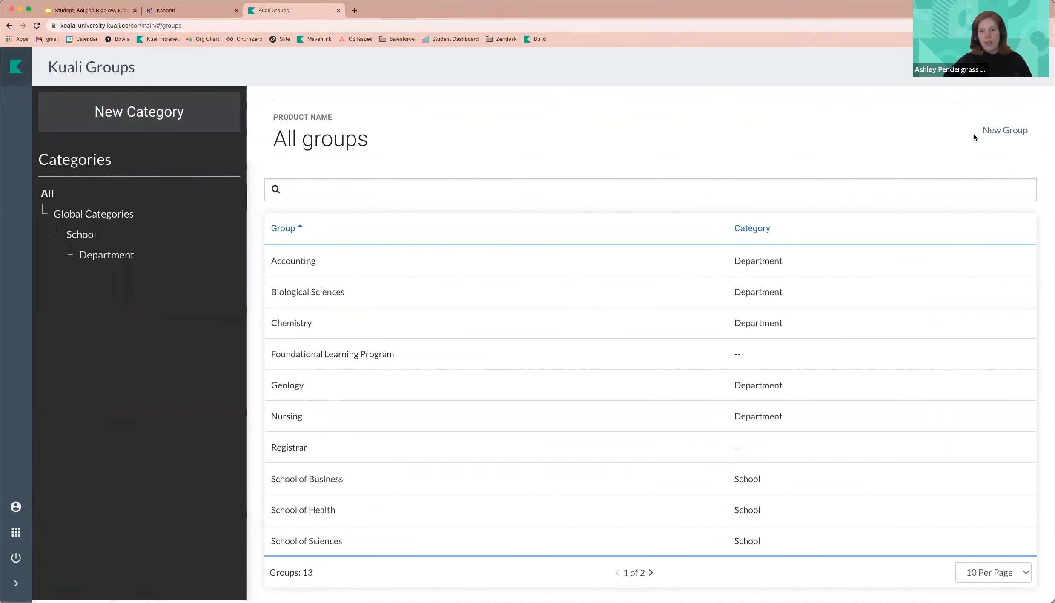
- Start a new group and name it Academic Advsng
{"action": "left_click", "coordinate": [1014, 130]}
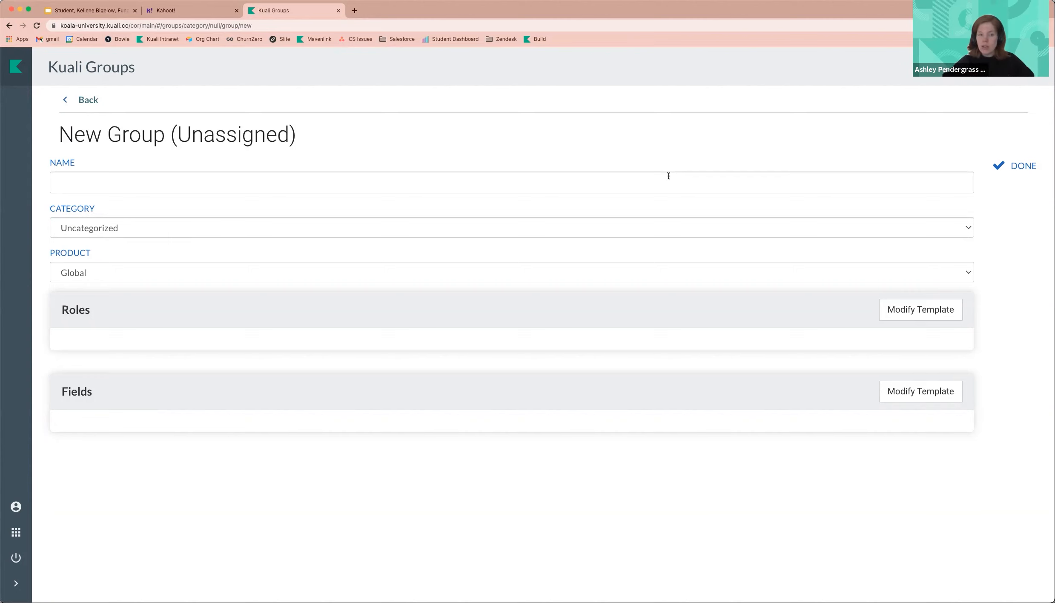
{"action": "left_click", "coordinate": [612, 175]}
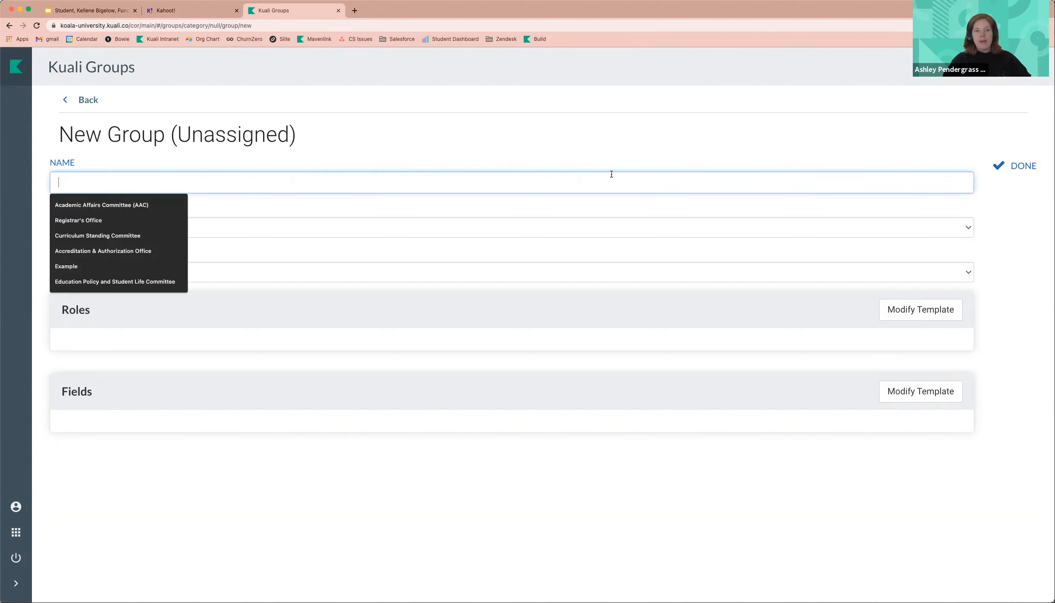
{"action": "type", "text": "Acad"}
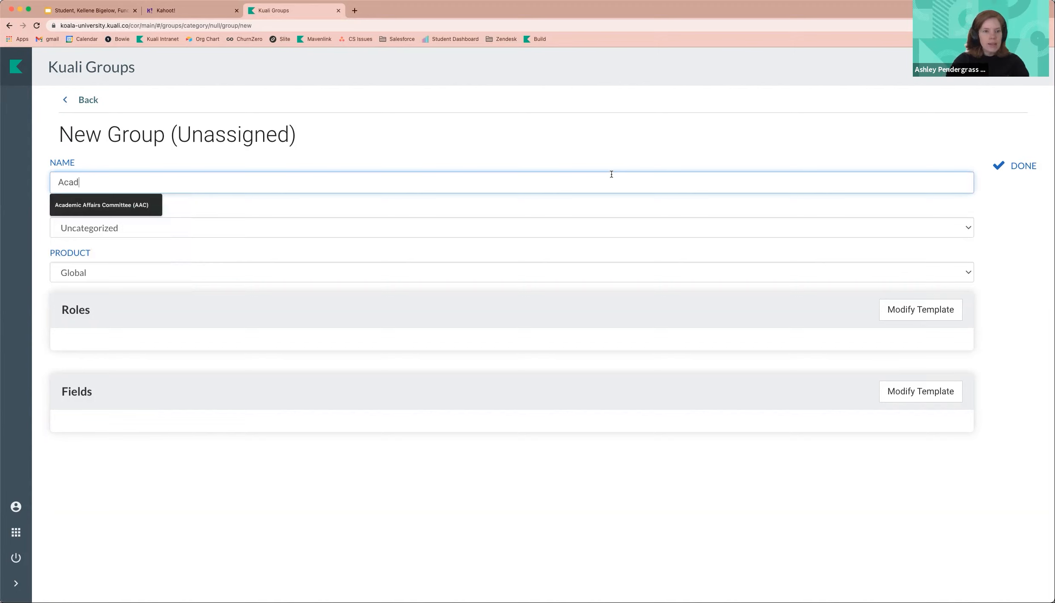
{"action": "type", "text": "emic Assi"}
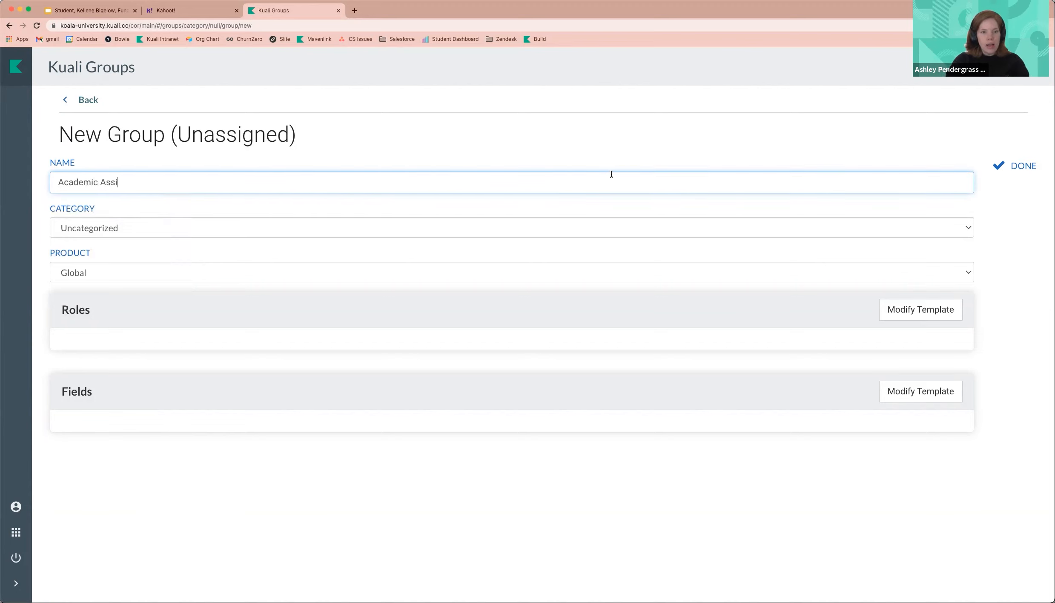
{"action": "key", "text": "BackSpace"}
{"action": "type", "text": "div"}
{"action": "key", "text": "BackSpace"}
{"action": "key", "text": "BackSpace"}
{"action": "type", "text": "vsing"}
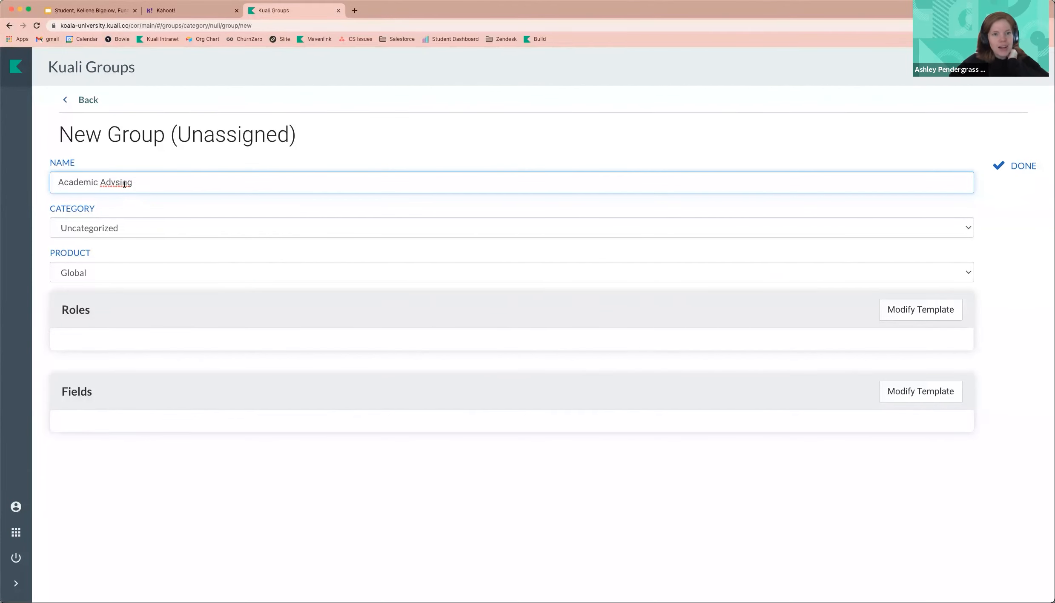
{"action": "key", "text": "BackSpace"}
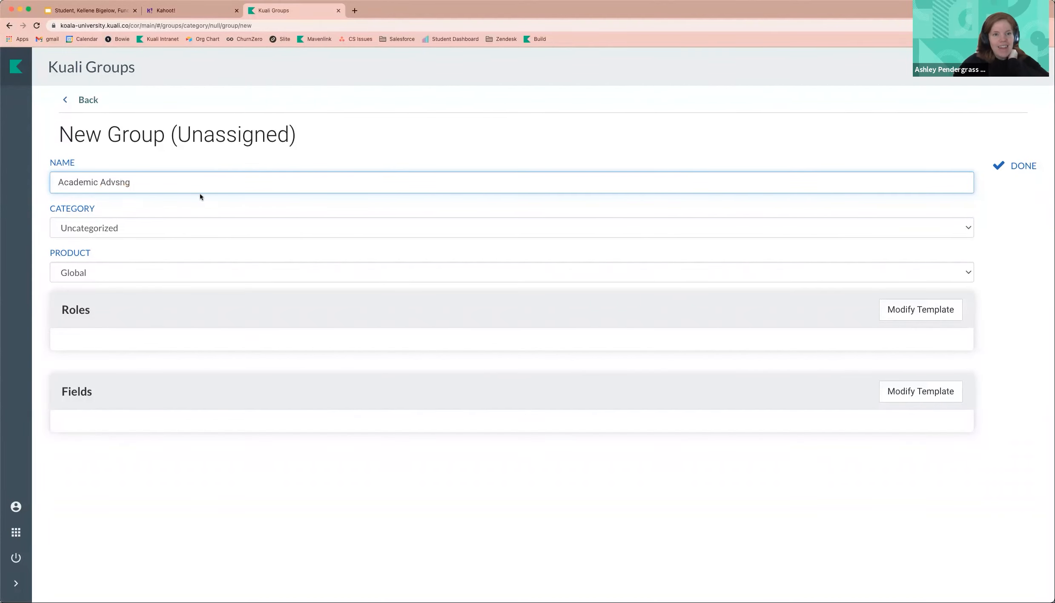
- Keep the category as Uncategorized and save the new group
{"action": "left_click", "coordinate": [214, 229]}
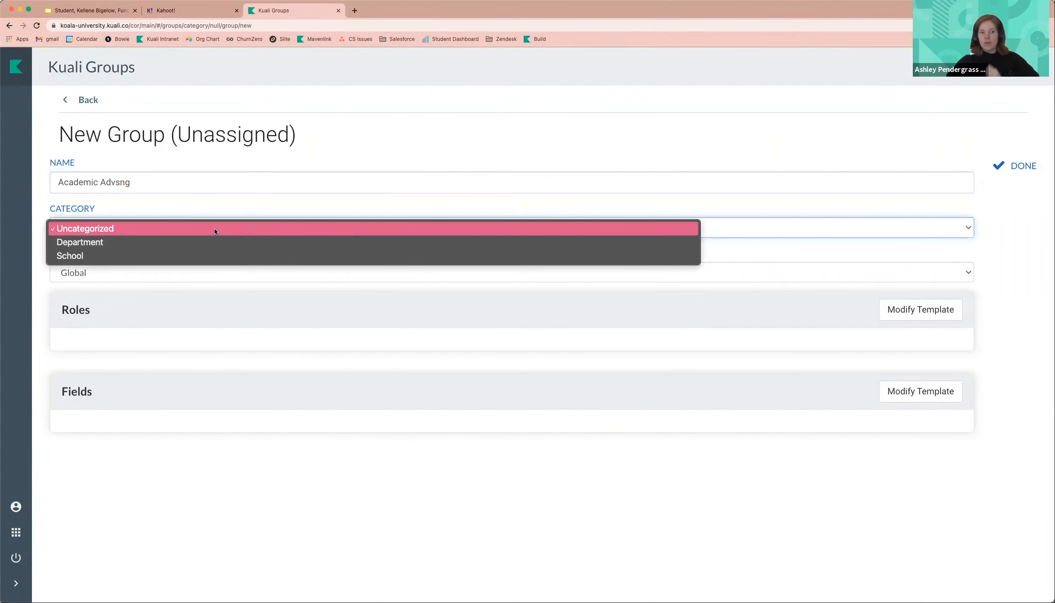
{"action": "left_click", "coordinate": [160, 227]}
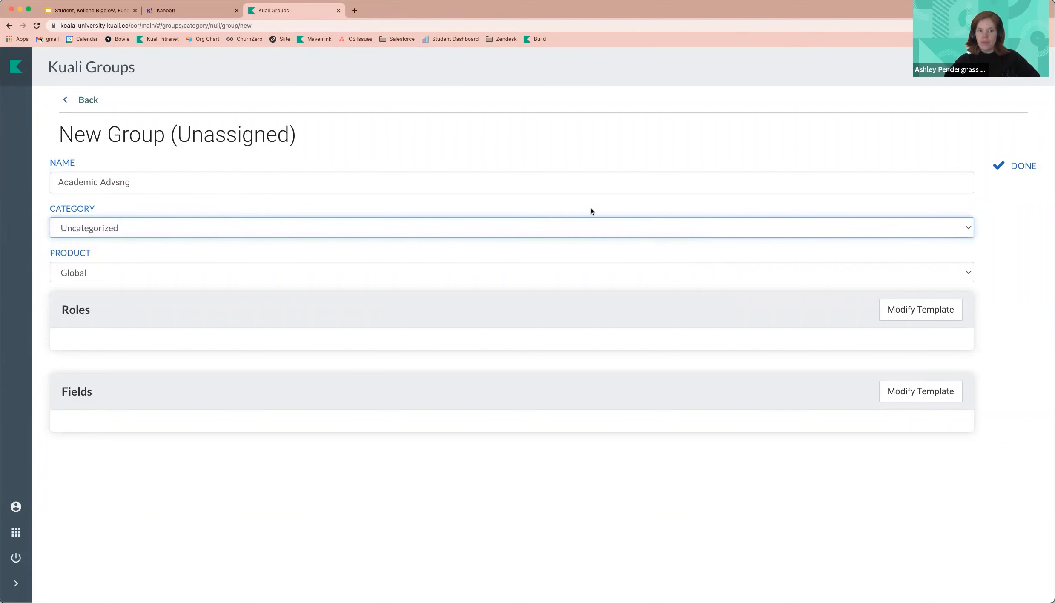
{"action": "left_click", "coordinate": [1027, 165]}
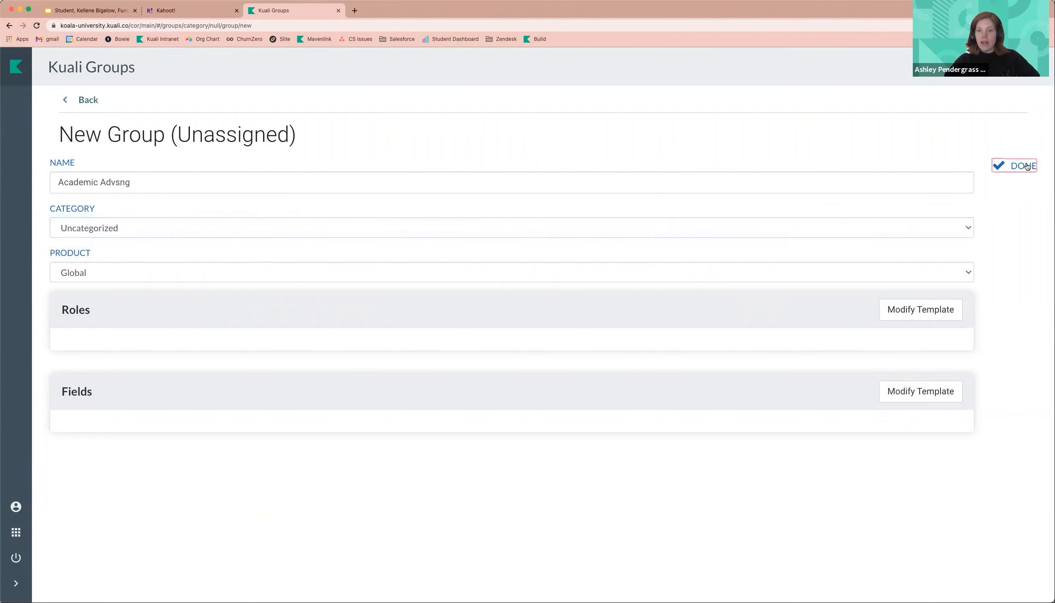
{"action": "left_click", "coordinate": [998, 169]}
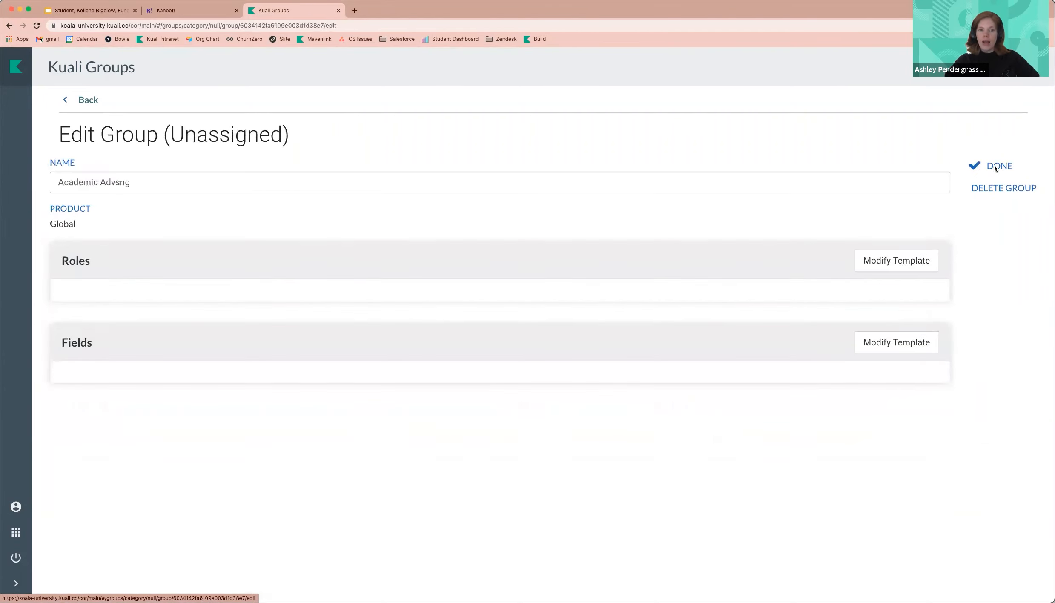
- Add a student role named Advisor to the group's roles template and save the group
{"action": "left_click", "coordinate": [892, 261]}
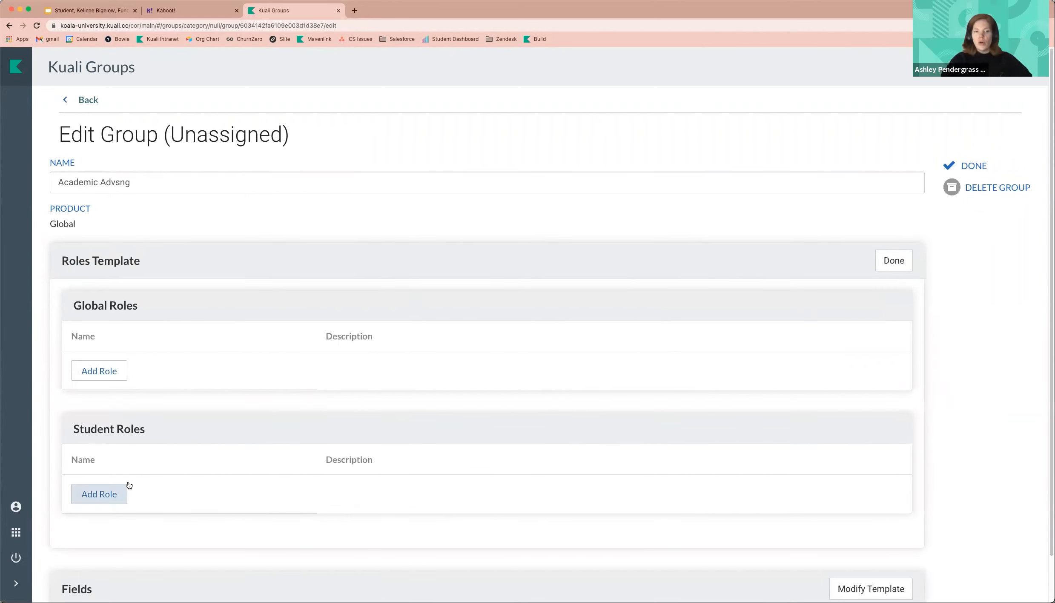
{"action": "left_click", "coordinate": [110, 495]}
{"action": "left_click", "coordinate": [175, 487]}
{"action": "type", "text": "Advisor"}
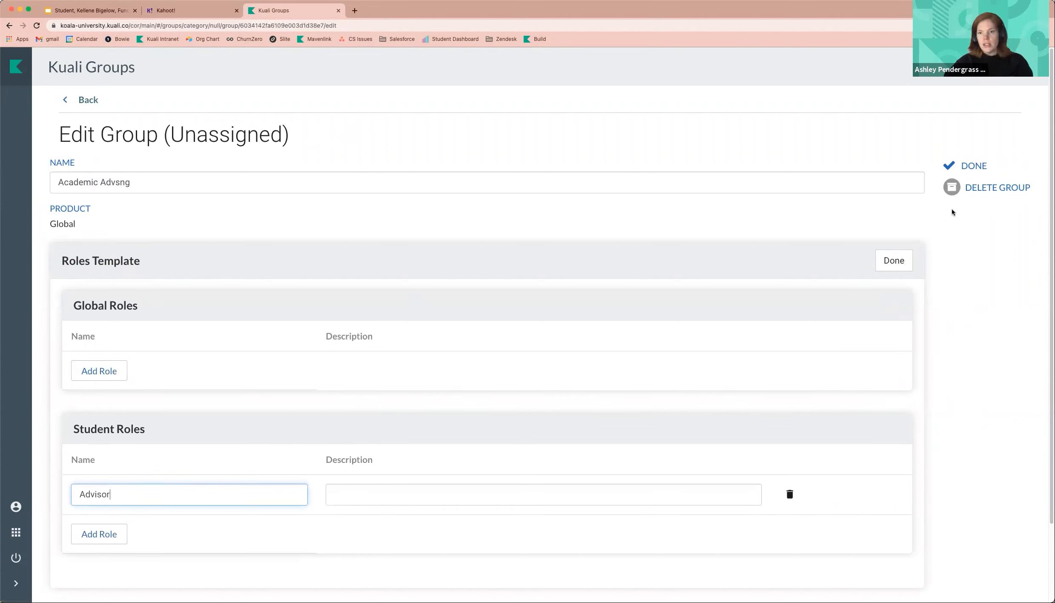
{"action": "left_click", "coordinate": [958, 170]}
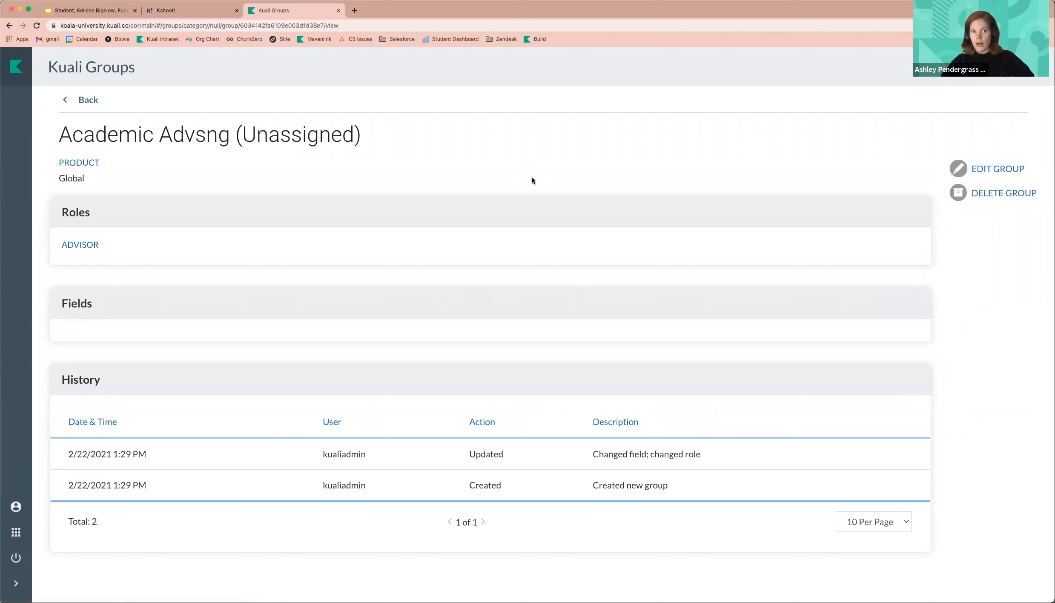
- Return to all groups and switch to the Curriculum application
{"action": "left_click", "coordinate": [87, 100]}
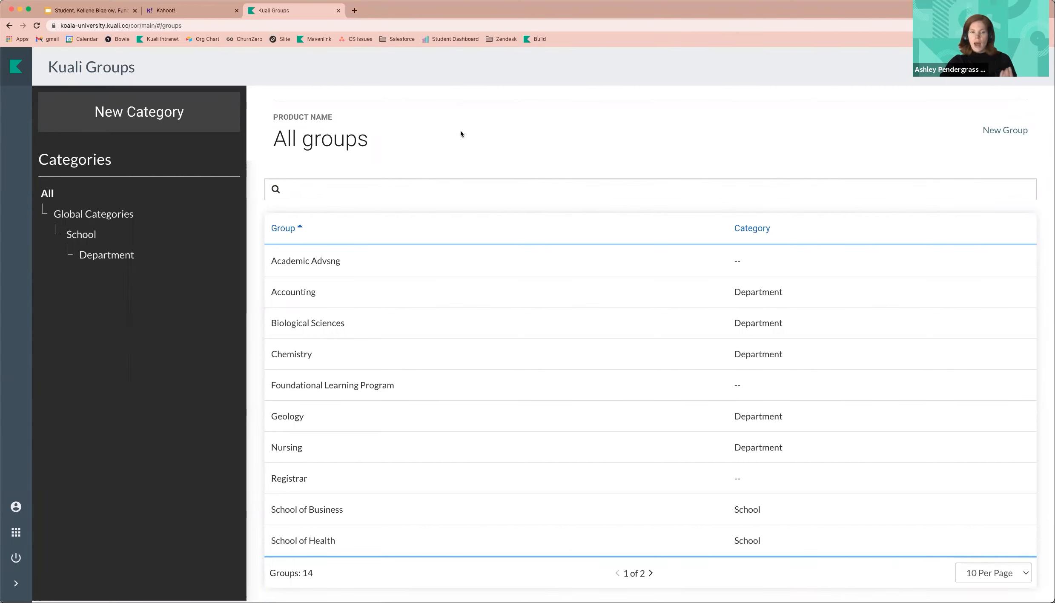
{"action": "left_click", "coordinate": [15, 532]}
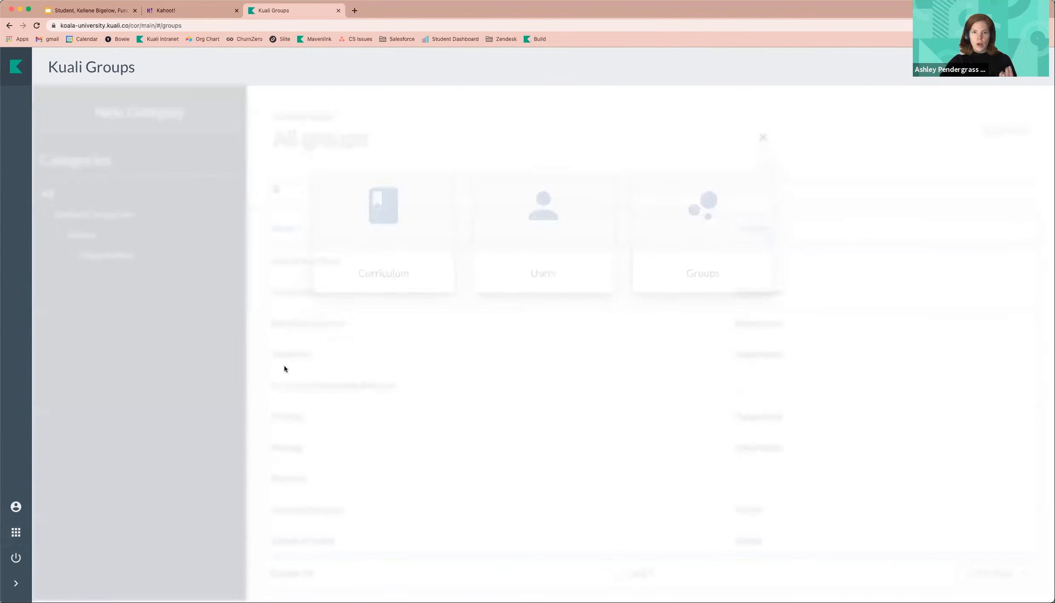
{"action": "left_click", "coordinate": [371, 242]}
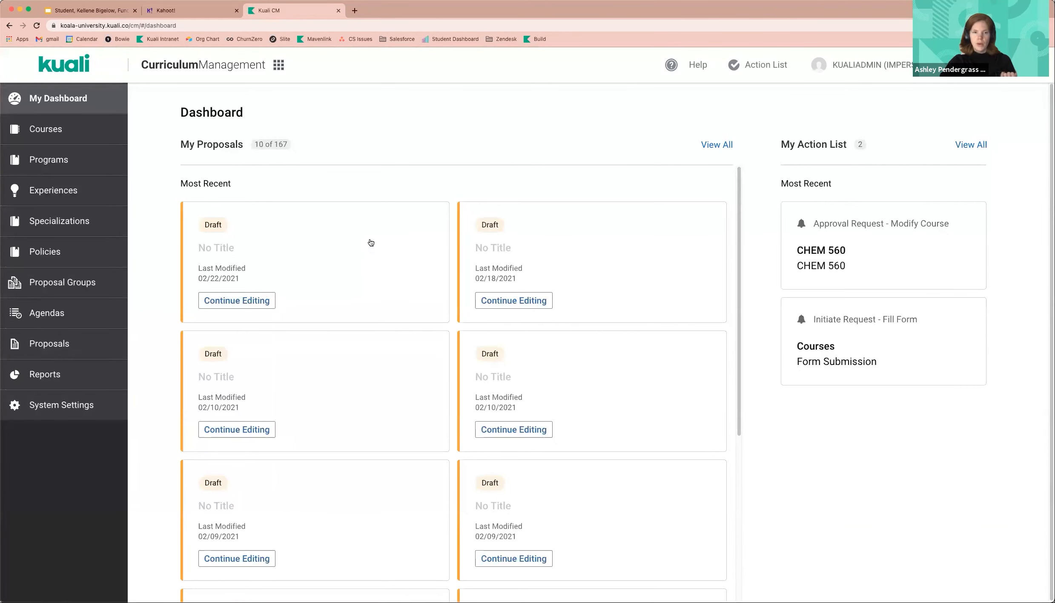
- Open the permissions settings for the Chair - Department (Biological Sciences) role and review its permission toggles
{"action": "left_click", "coordinate": [45, 404]}
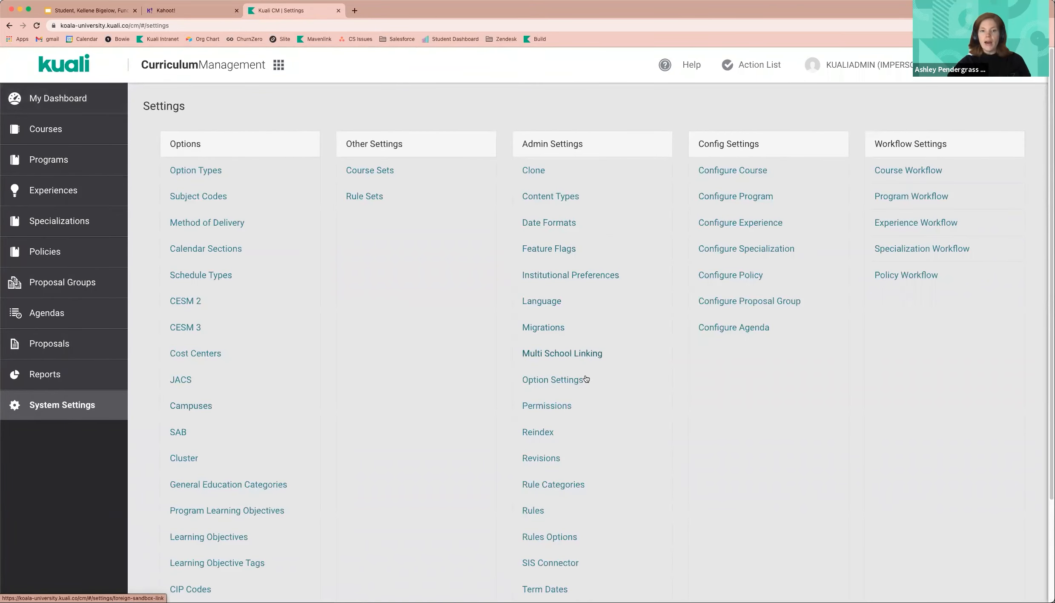
{"action": "left_click", "coordinate": [560, 407]}
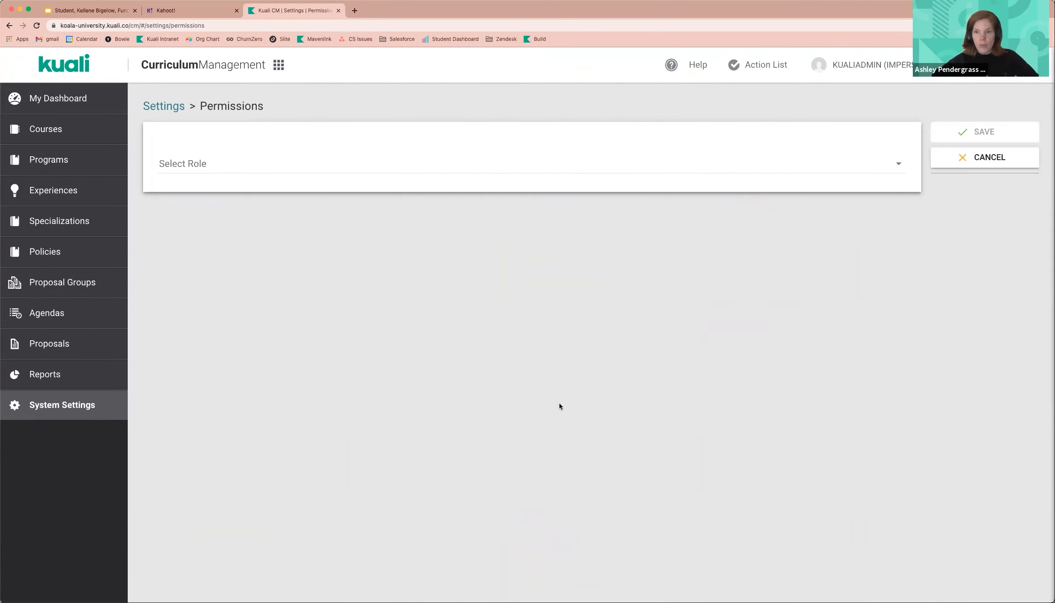
{"action": "left_click", "coordinate": [552, 170]}
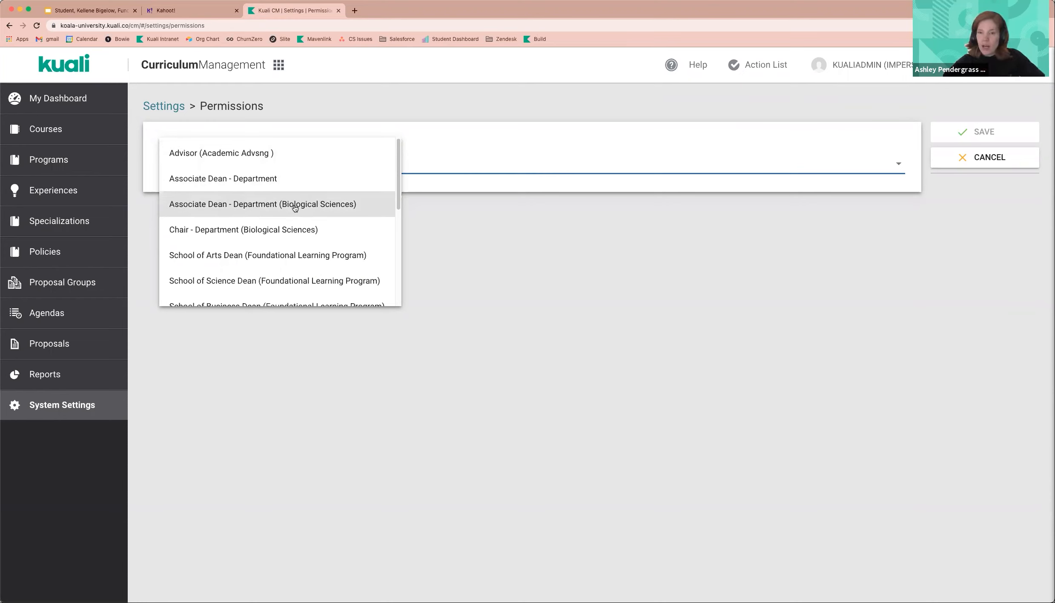
{"action": "left_click", "coordinate": [288, 229]}
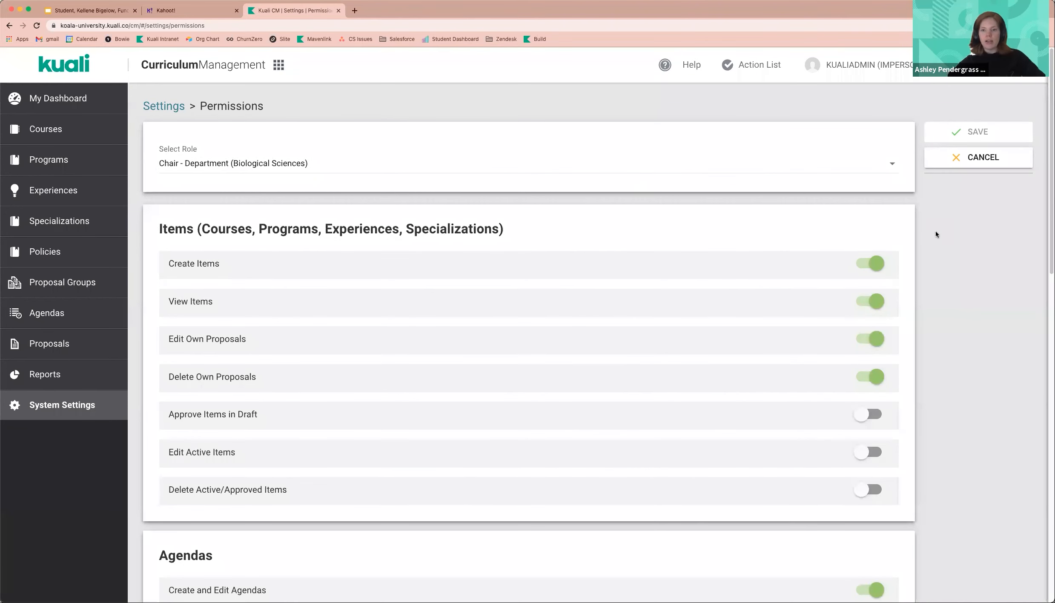
{"action": "scroll", "coordinate": [975, 235], "scroll_direction": "down", "scroll_amount": 1}
{"action": "scroll", "coordinate": [975, 236], "scroll_direction": "down", "scroll_amount": 1}
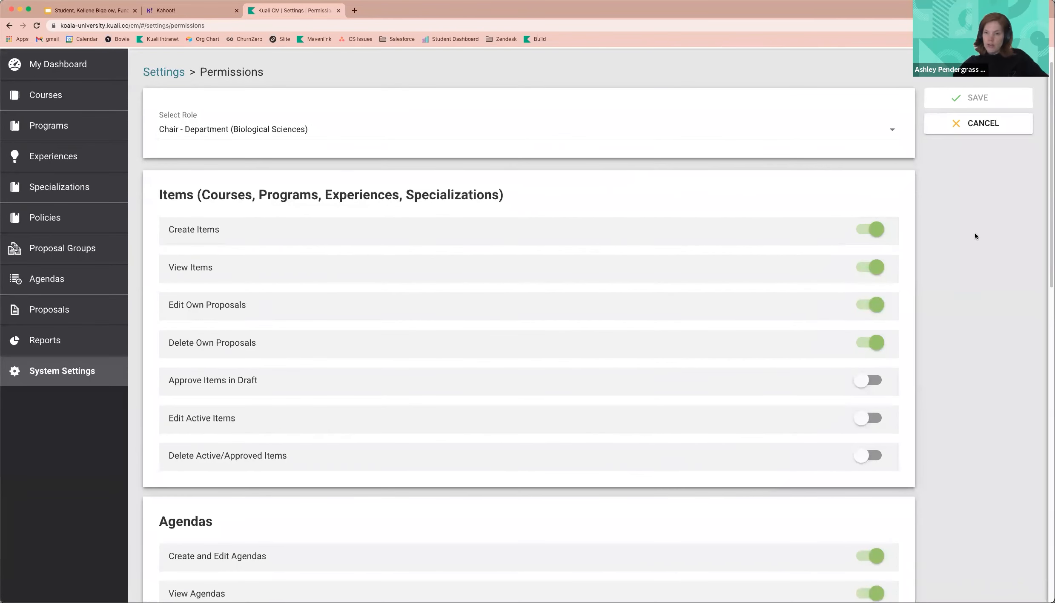
{"action": "scroll", "coordinate": [975, 236], "scroll_direction": "down", "scroll_amount": 1}
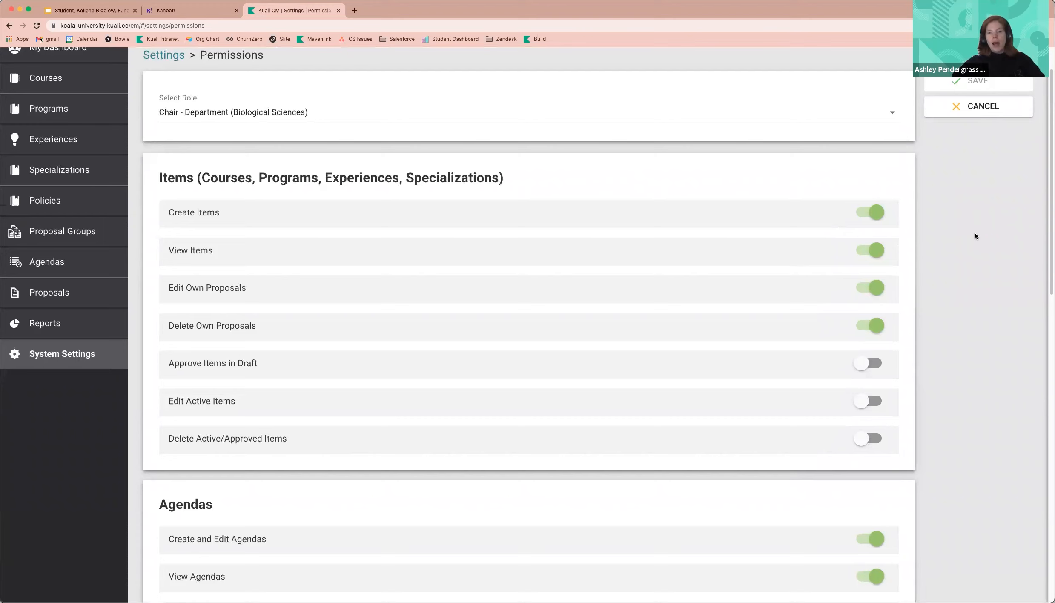
{"action": "scroll", "coordinate": [975, 235], "scroll_direction": "down", "scroll_amount": 1}
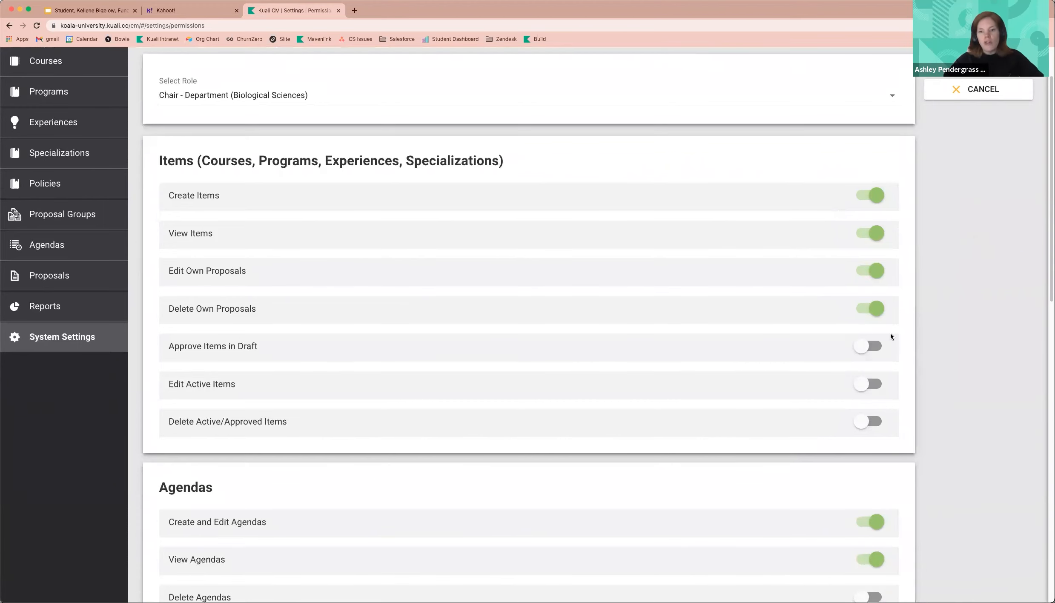
- Turn on Approve Items in Draft and Delete Active/Approved Items for the Chair - Department (Biological Sciences) role and save
{"action": "left_click", "coordinate": [863, 348]}
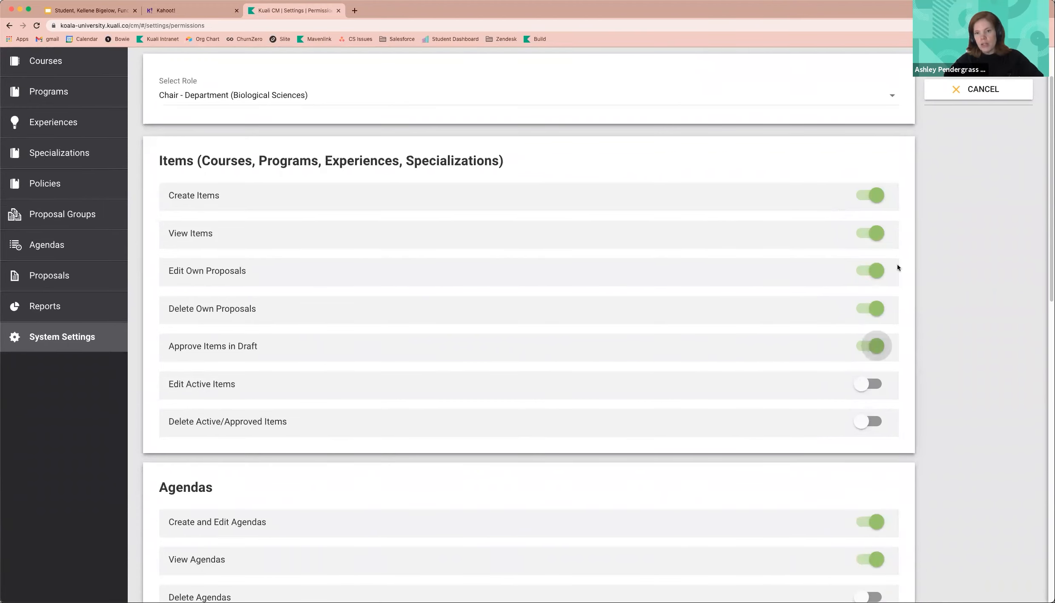
{"action": "left_click", "coordinate": [865, 421]}
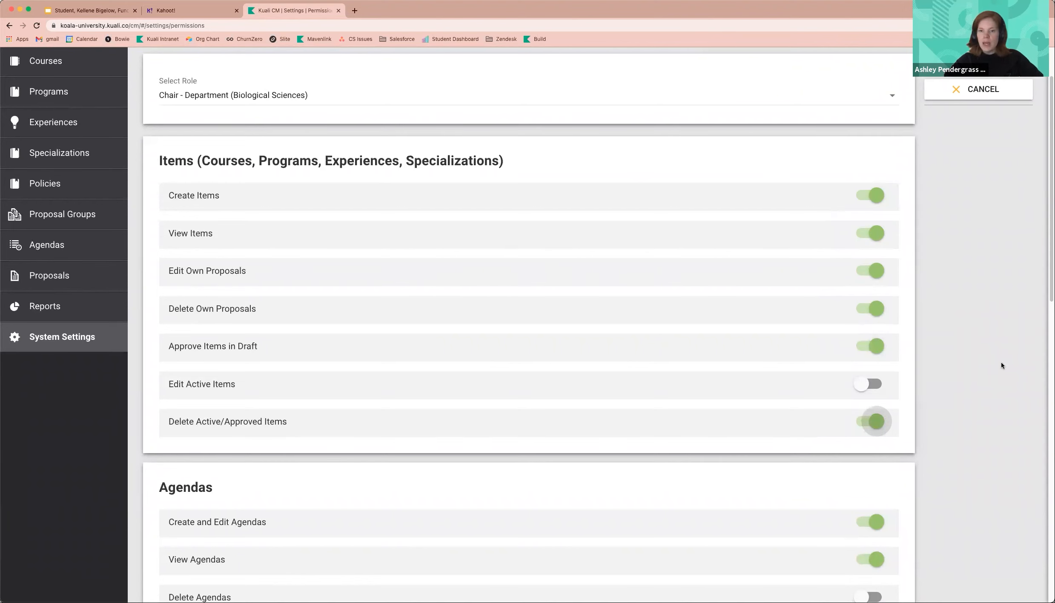
{"action": "scroll", "coordinate": [1012, 365], "scroll_direction": "down", "scroll_amount": 1}
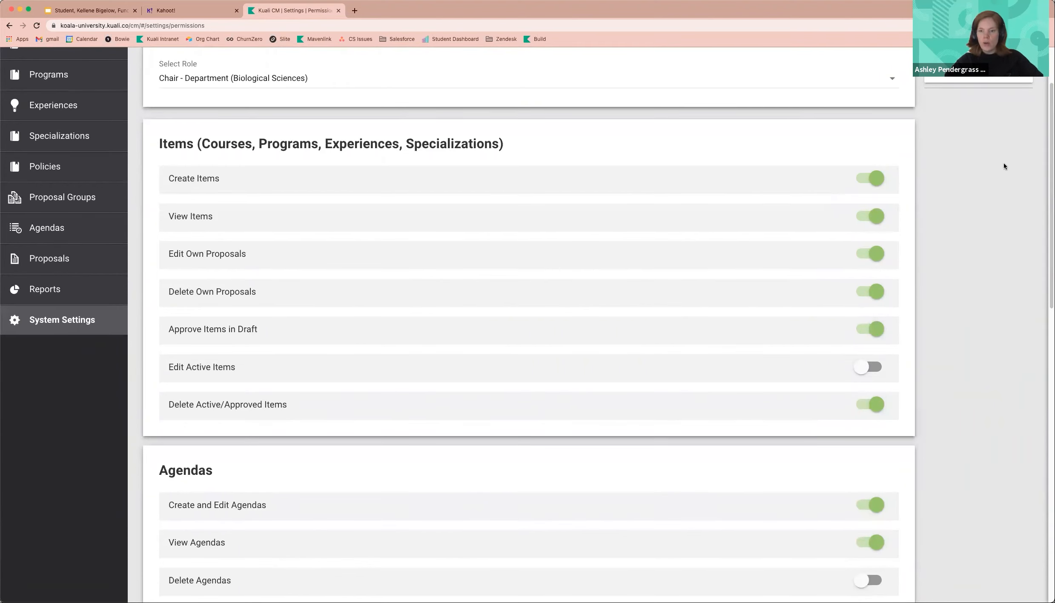
{"action": "scroll", "coordinate": [1003, 166], "scroll_direction": "up", "scroll_amount": 3}
{"action": "left_click", "coordinate": [970, 105]}
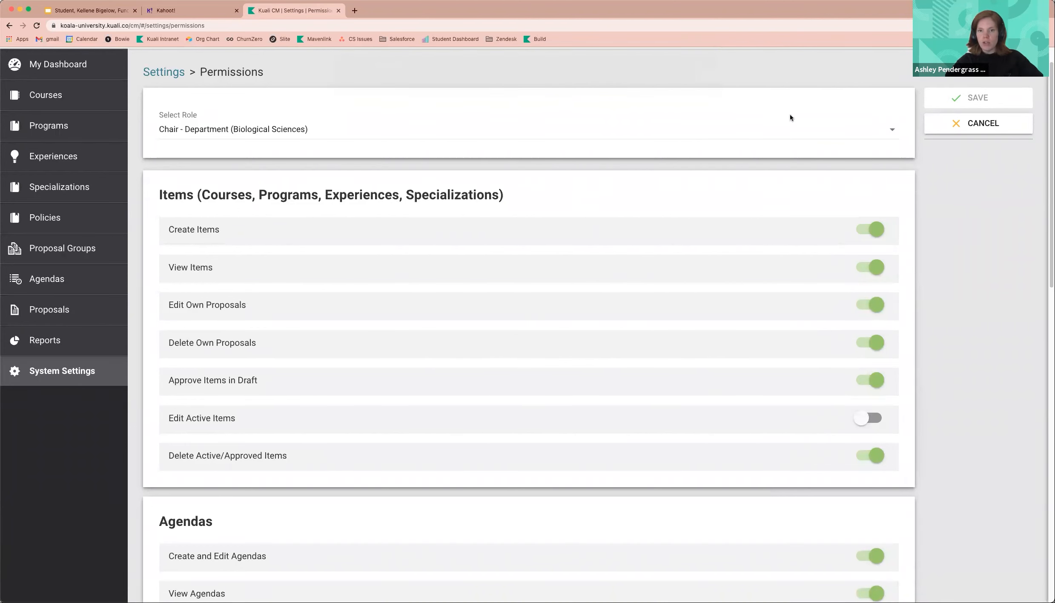
- Scroll through the role's remaining permission sections for Agendas, Proposal Groups and Options
{"action": "scroll", "coordinate": [967, 219], "scroll_direction": "down", "scroll_amount": 1}
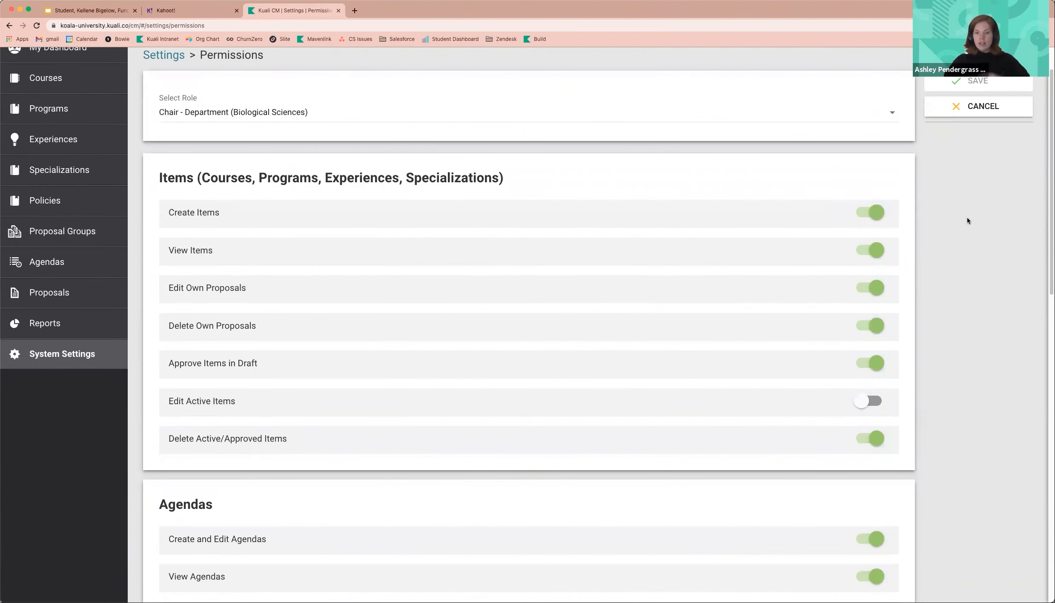
{"action": "scroll", "coordinate": [967, 219], "scroll_direction": "down", "scroll_amount": 1}
{"action": "scroll", "coordinate": [967, 217], "scroll_direction": "down", "scroll_amount": 10}
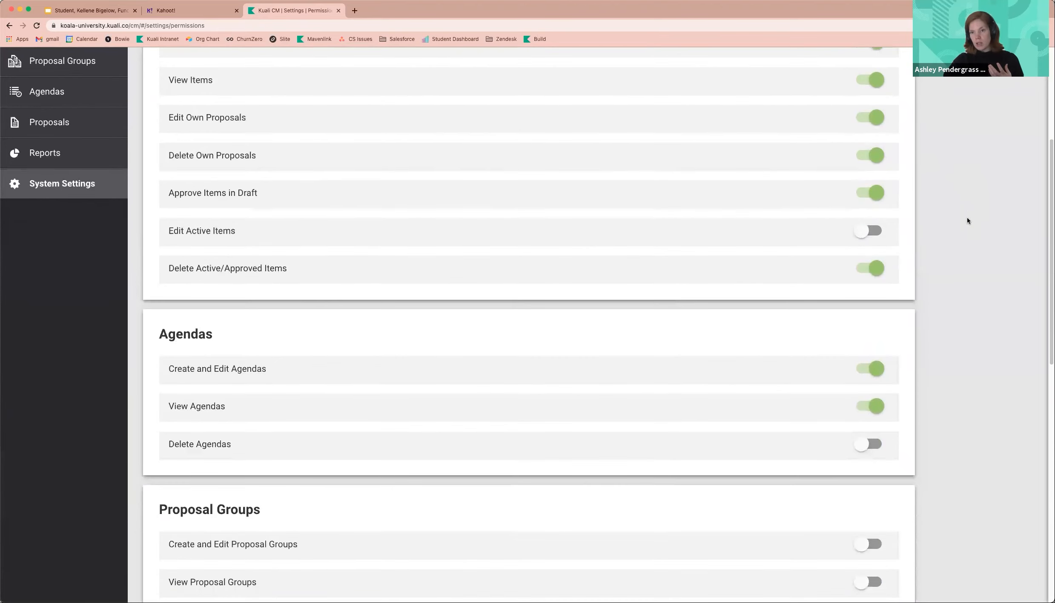
{"action": "scroll", "coordinate": [967, 218], "scroll_direction": "down", "scroll_amount": 10}
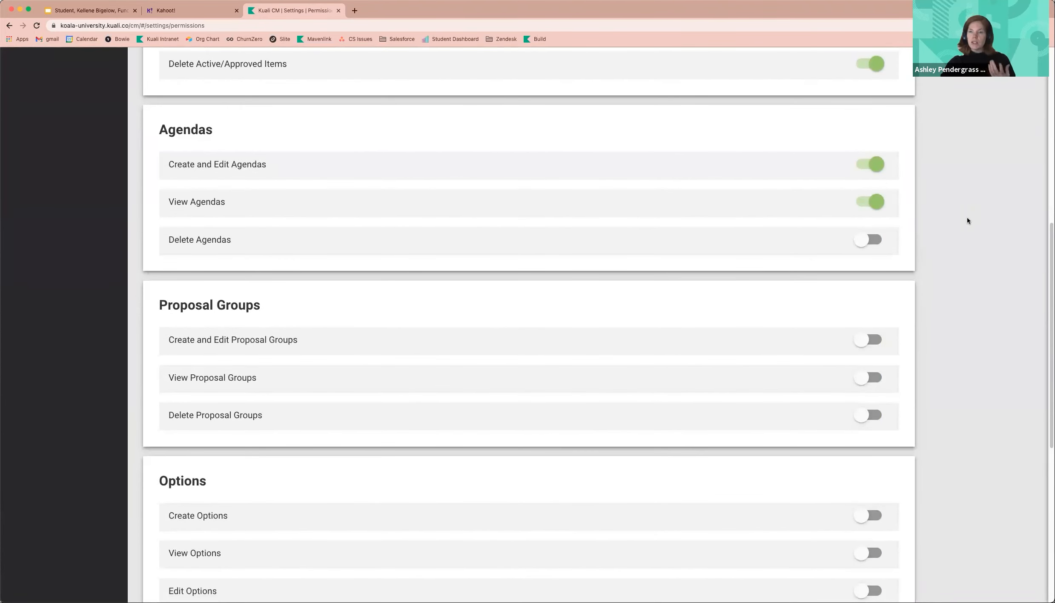
{"action": "scroll", "coordinate": [967, 220], "scroll_direction": "up", "scroll_amount": 1}
{"action": "scroll", "coordinate": [967, 217], "scroll_direction": "up", "scroll_amount": 20}
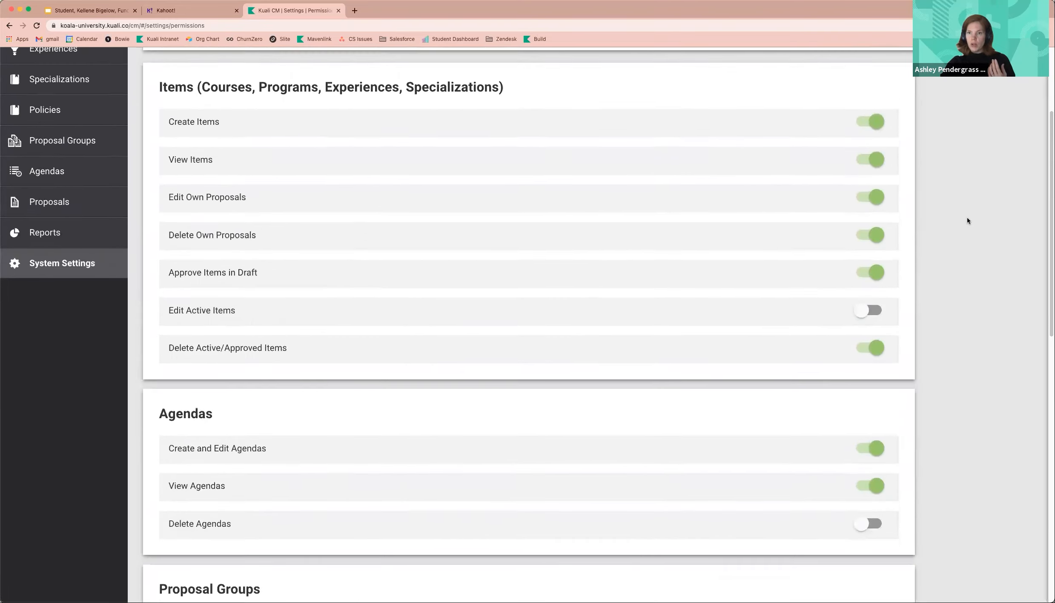
{"action": "scroll", "coordinate": [967, 218], "scroll_direction": "up", "scroll_amount": 2}
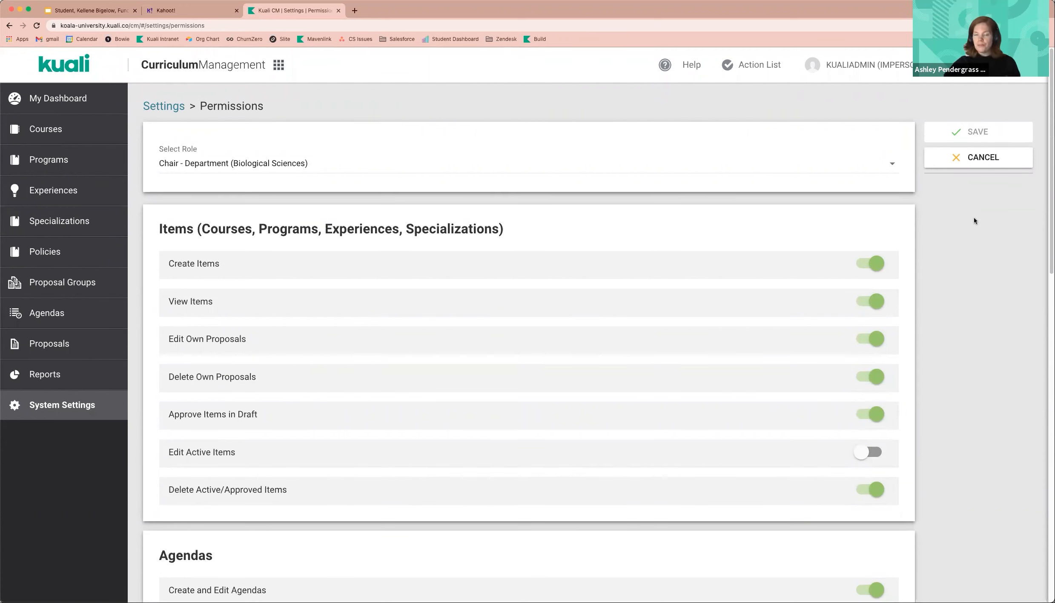
- Open the Institutional Preferences settings and set the Experience item type's singular name to Course Outline
{"action": "left_click", "coordinate": [46, 406]}
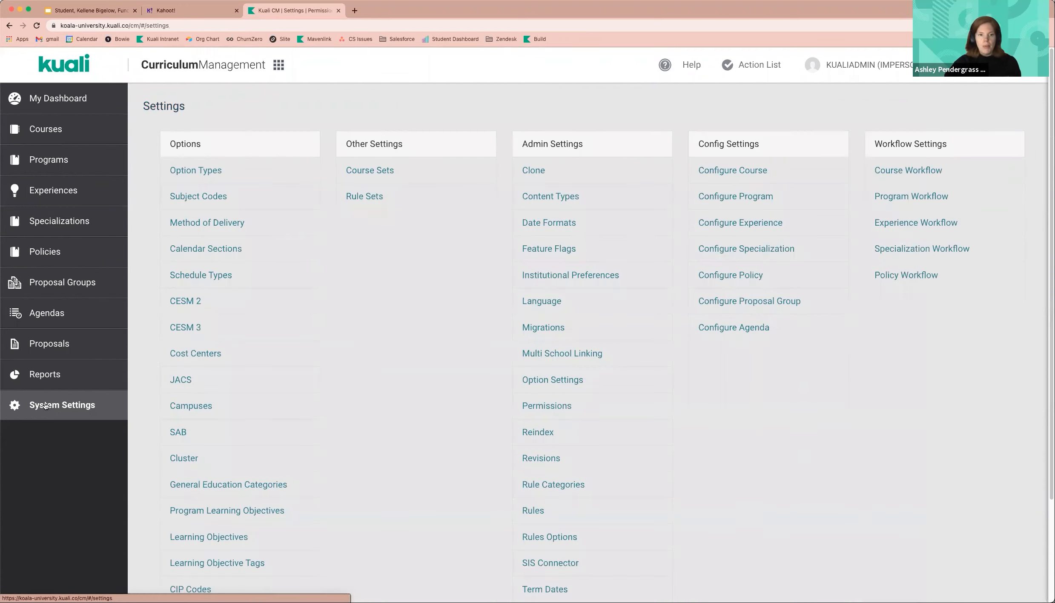
{"action": "left_click", "coordinate": [552, 277]}
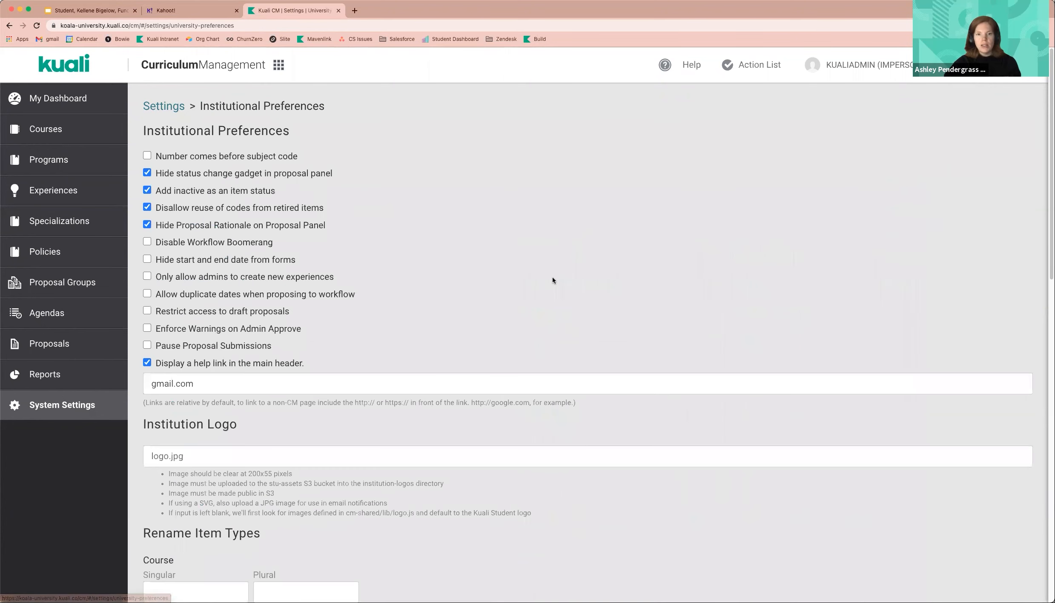
{"action": "scroll", "coordinate": [652, 257], "scroll_direction": "down", "scroll_amount": 5}
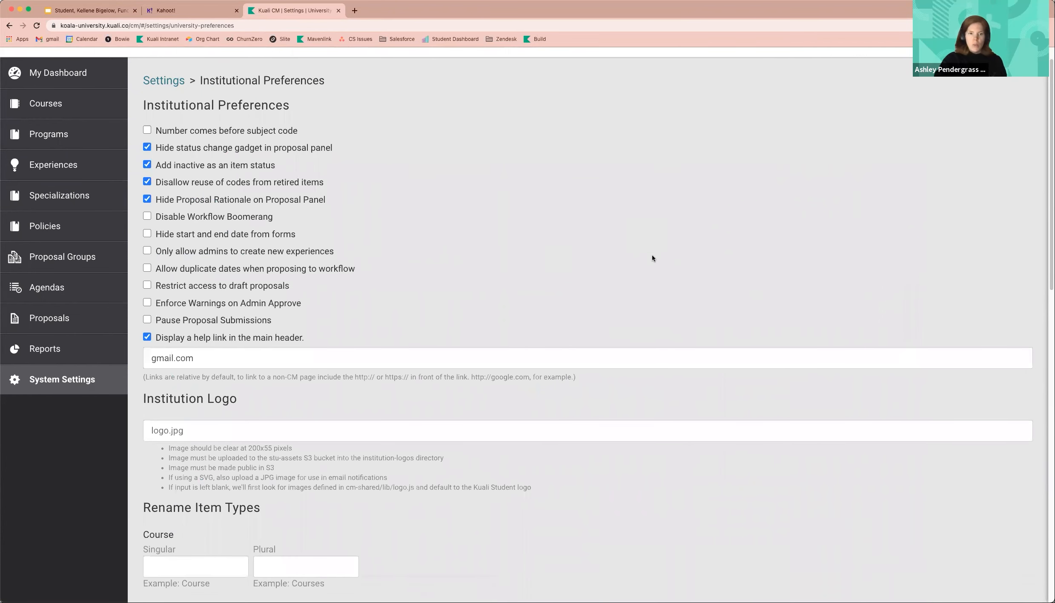
{"action": "scroll", "coordinate": [653, 258], "scroll_direction": "down", "scroll_amount": 10}
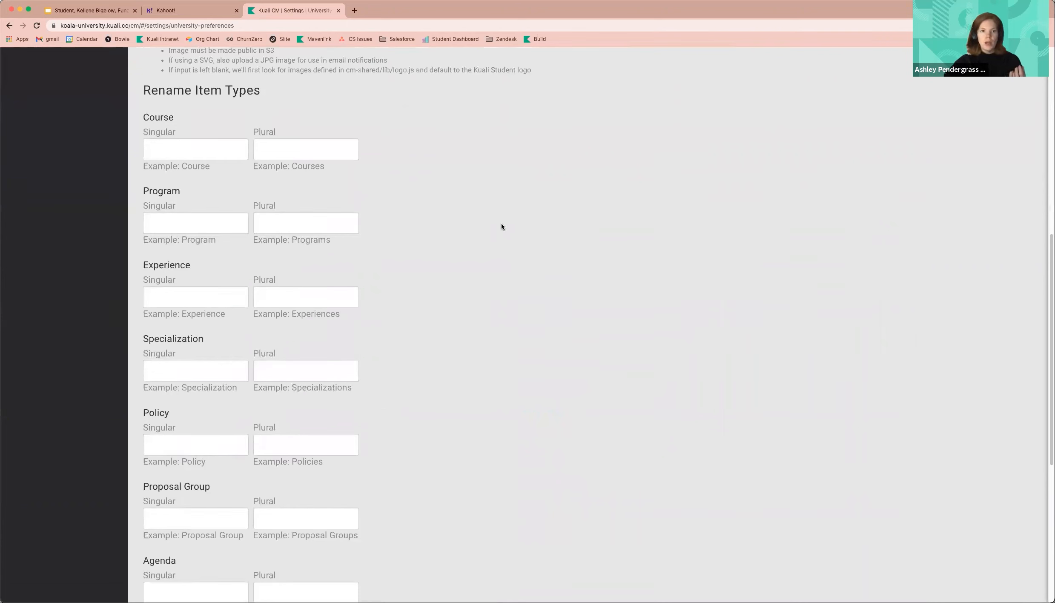
{"action": "left_click", "coordinate": [192, 299]}
{"action": "left_click", "coordinate": [448, 312]}
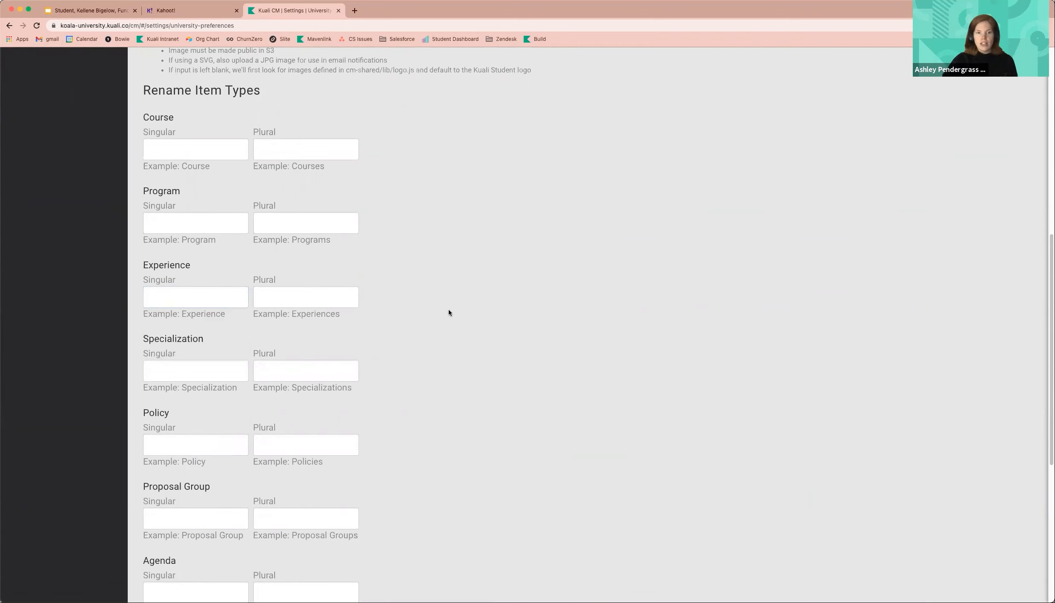
{"action": "left_click", "coordinate": [230, 295]}
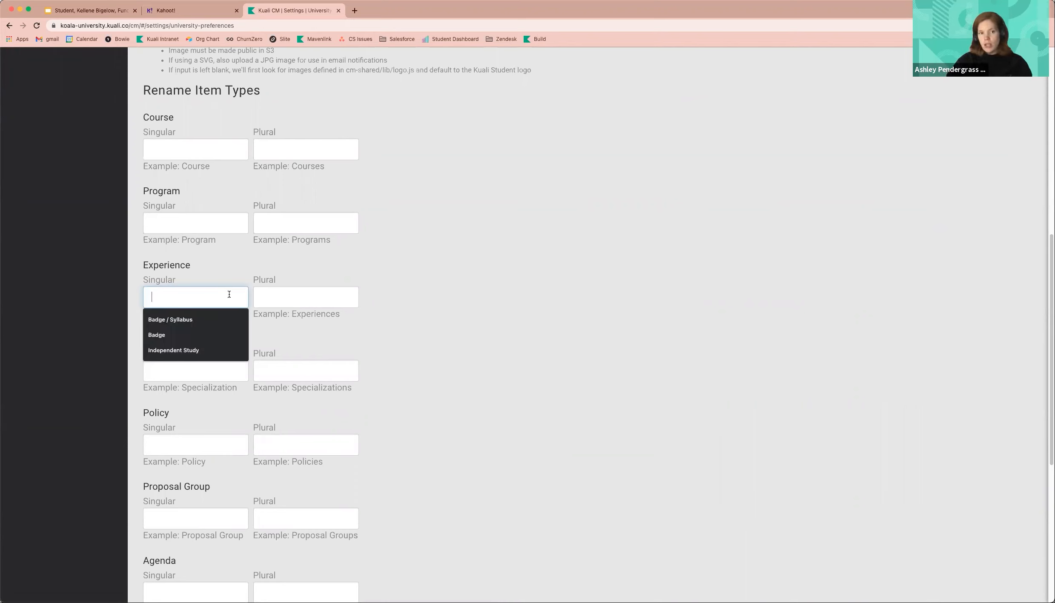
{"action": "type", "text": "P"}
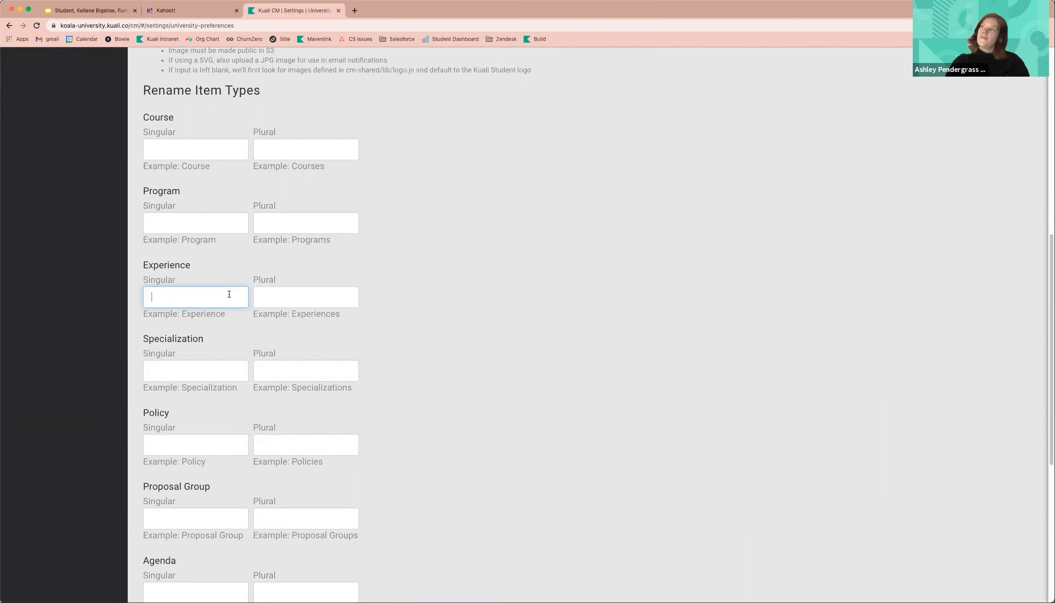
{"action": "type", "text": "Course Outline"}
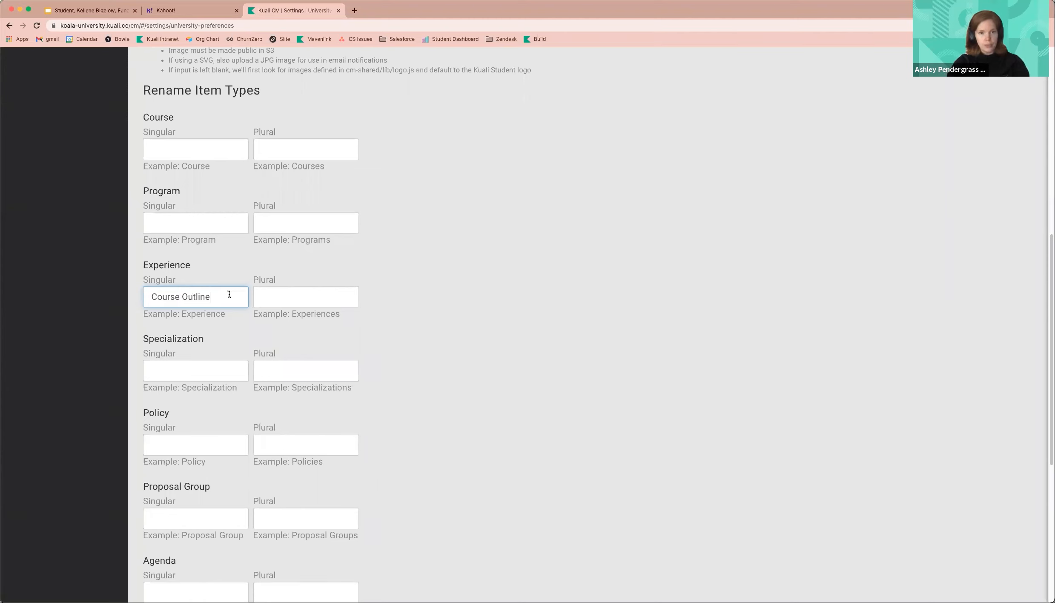
- Set the Experience item type's plural name to Course Outlines
{"action": "key", "text": "Tab"}
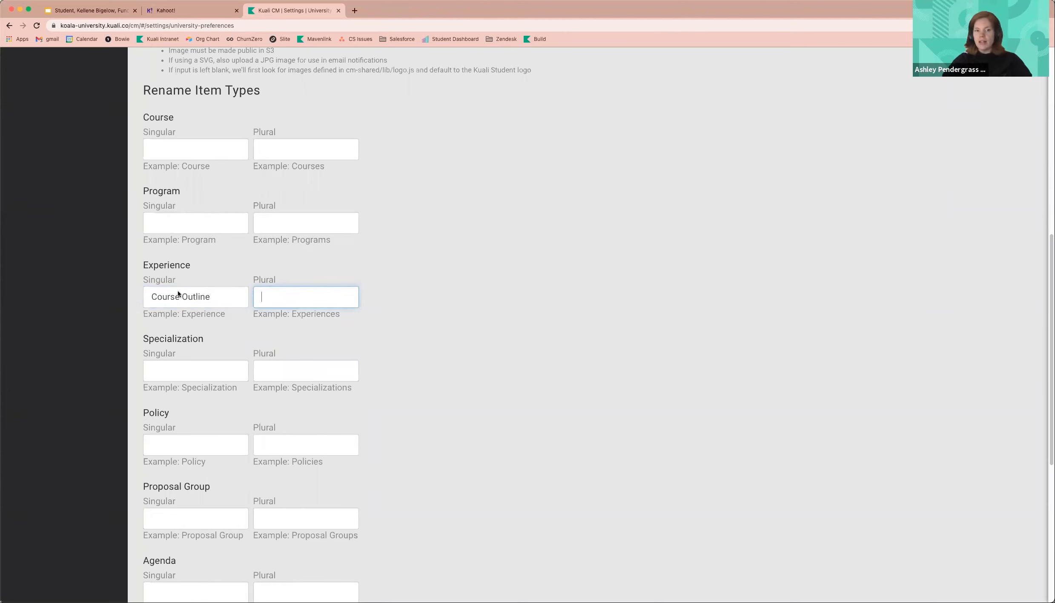
{"action": "type", "text": "Course Outlines"}
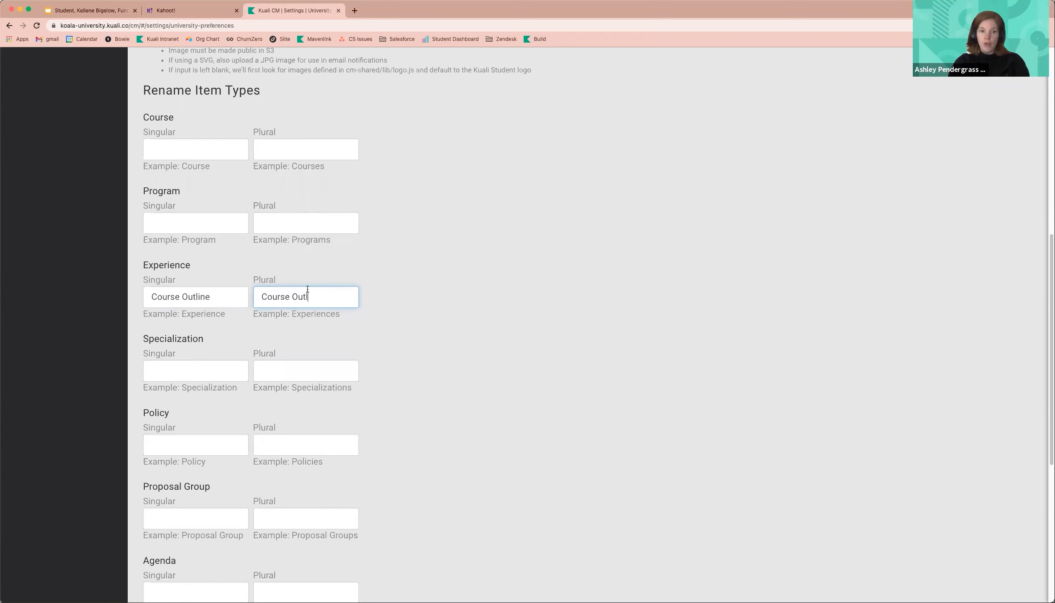